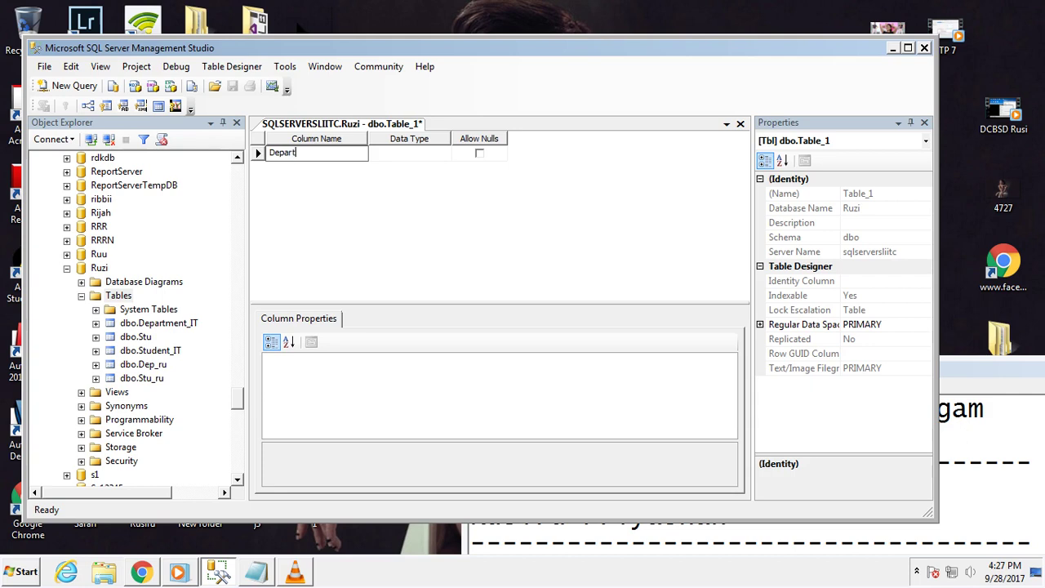
Define the new table's first column as DepartmentID with data type int and disallow nulls
{"action": "key", "text": "BackSpace"}
{"action": "type", "text": "mentID"}
{"action": "key", "text": "Tab"}
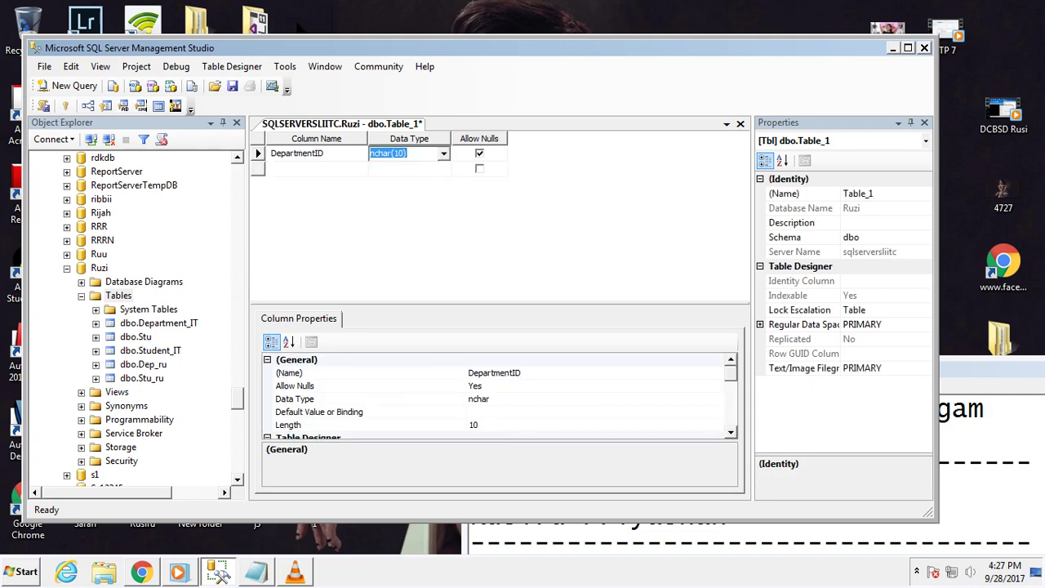
{"action": "type", "text": "int"}
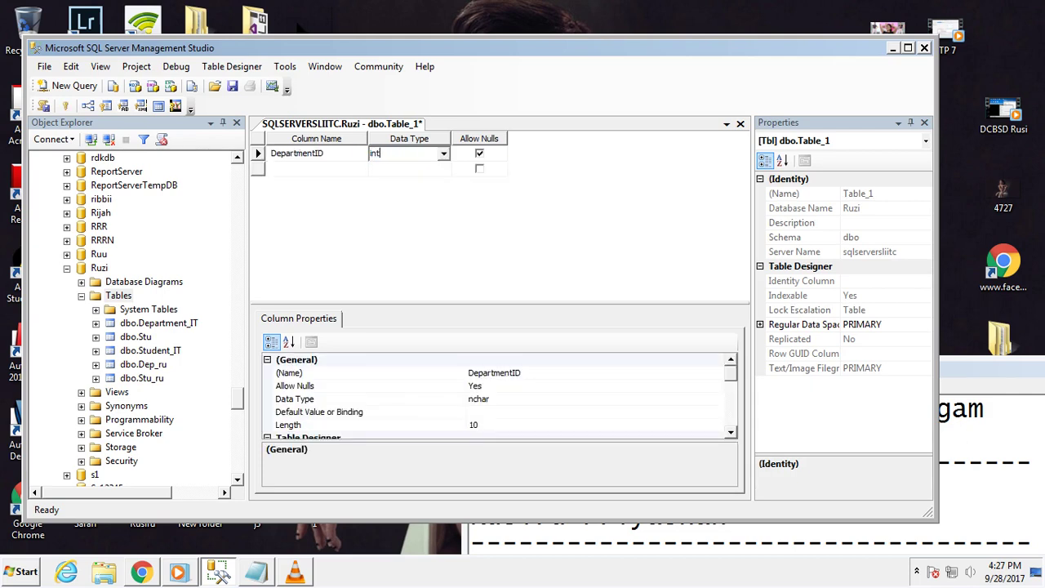
{"action": "key", "text": "Tab"}
{"action": "key", "text": "space"}
{"action": "key", "text": "Tab"}
Add a DepartmentName column with data type varchar(20)
{"action": "type", "text": "D"}
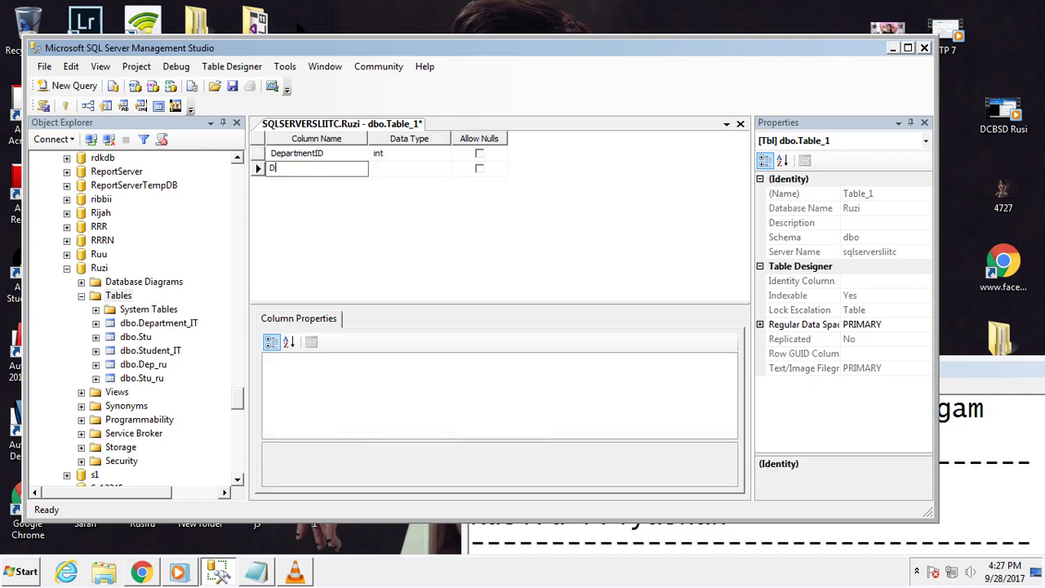
{"action": "type", "text": "epartmentName"}
{"action": "key", "text": "Tab"}
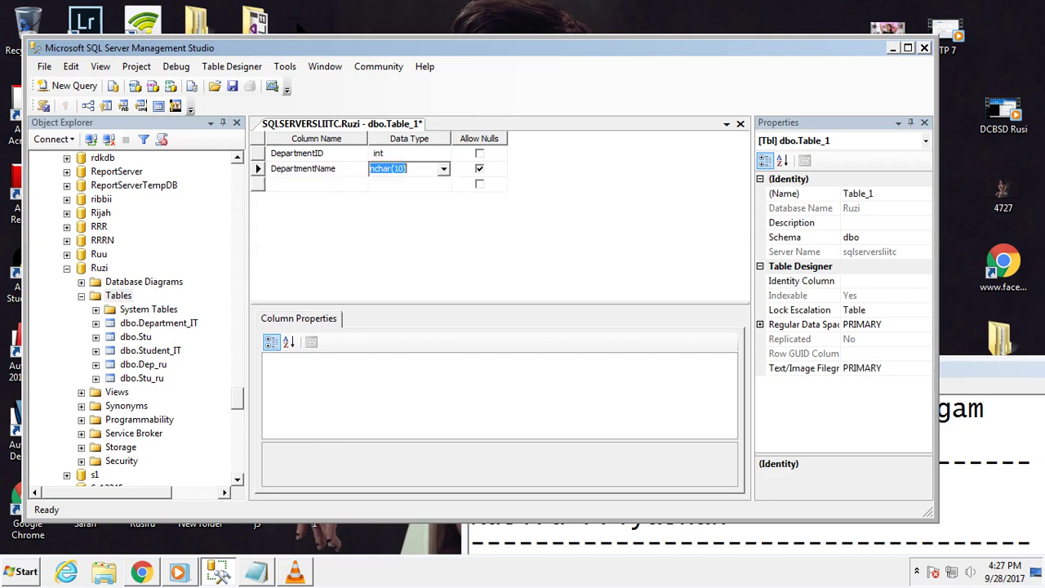
{"action": "type", "text": "varch"}
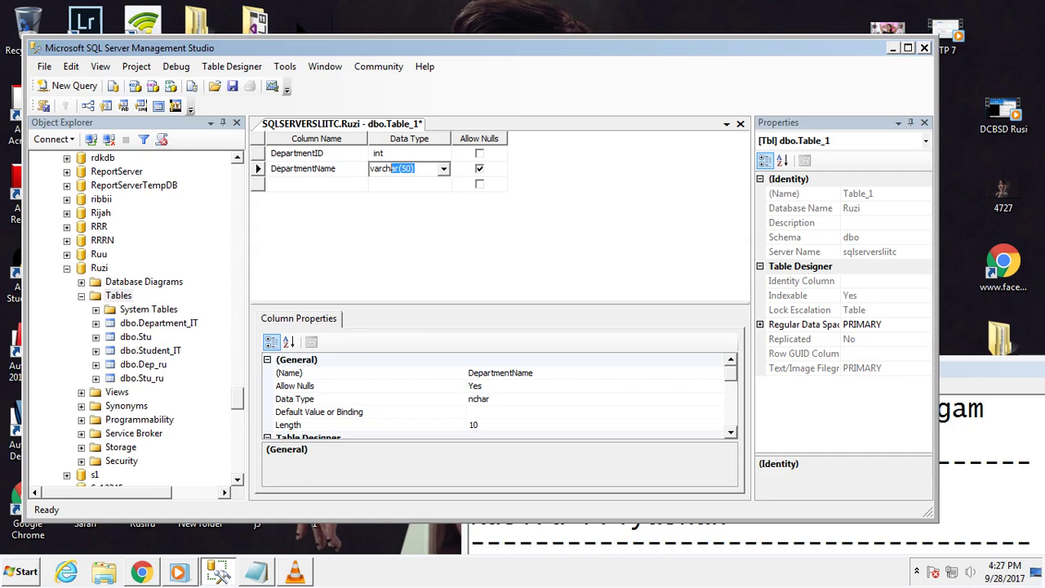
{"action": "type", "text": "ar(50"}
{"action": "double_click", "coordinate": [406, 168]}
{"action": "type", "text": "20"}
Make the DepartmentID column the table's primary key
{"action": "left_click", "coordinate": [257, 153]}
{"action": "right_click", "coordinate": [257, 153]}
{"action": "left_click", "coordinate": [302, 162]}
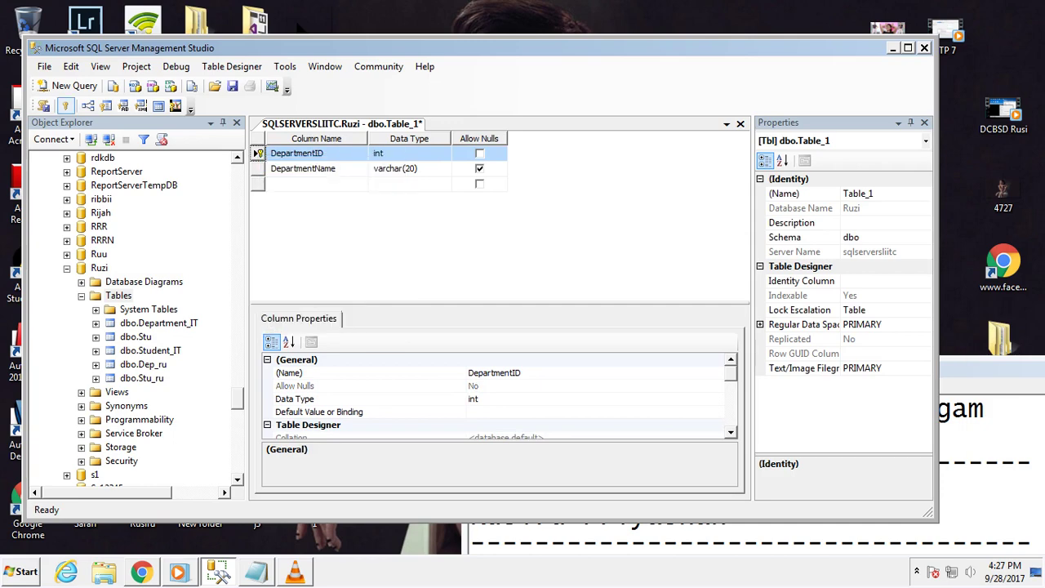
Save the table as Department and close its designer
{"action": "left_click", "coordinate": [231, 85]}
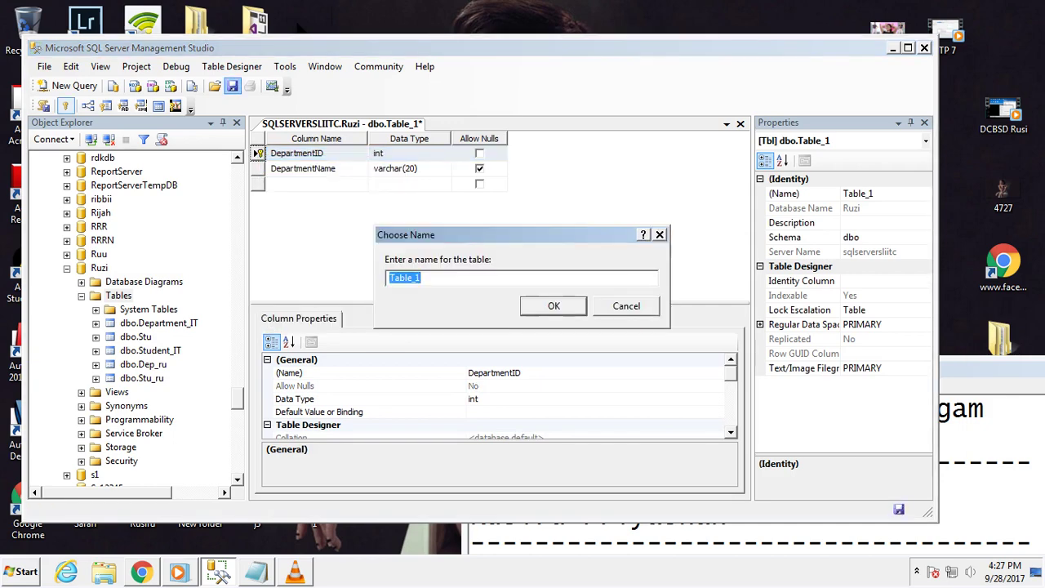
{"action": "type", "text": "Department"}
{"action": "key", "text": "Return"}
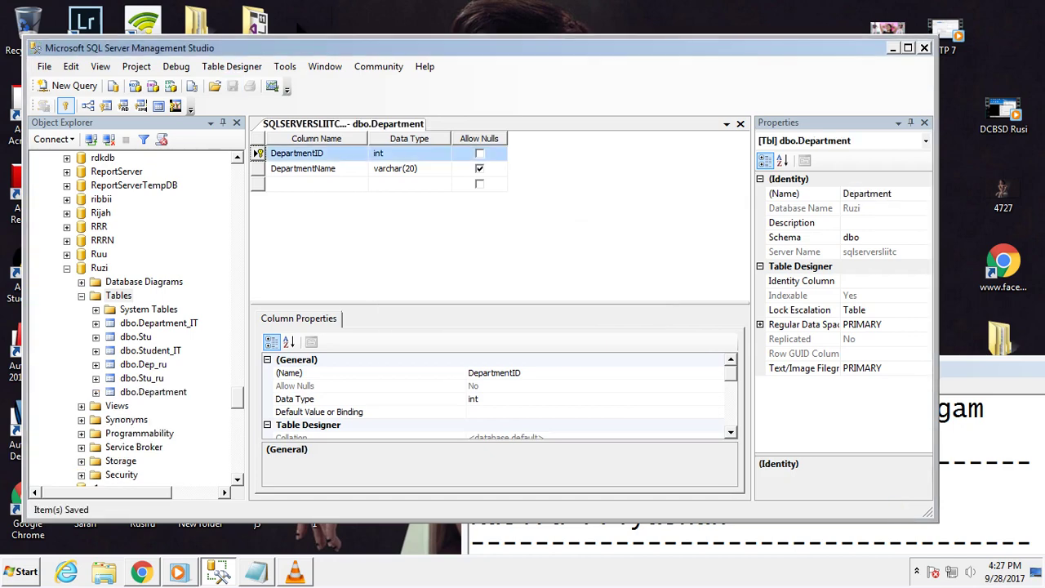
{"action": "left_click", "coordinate": [740, 123]}
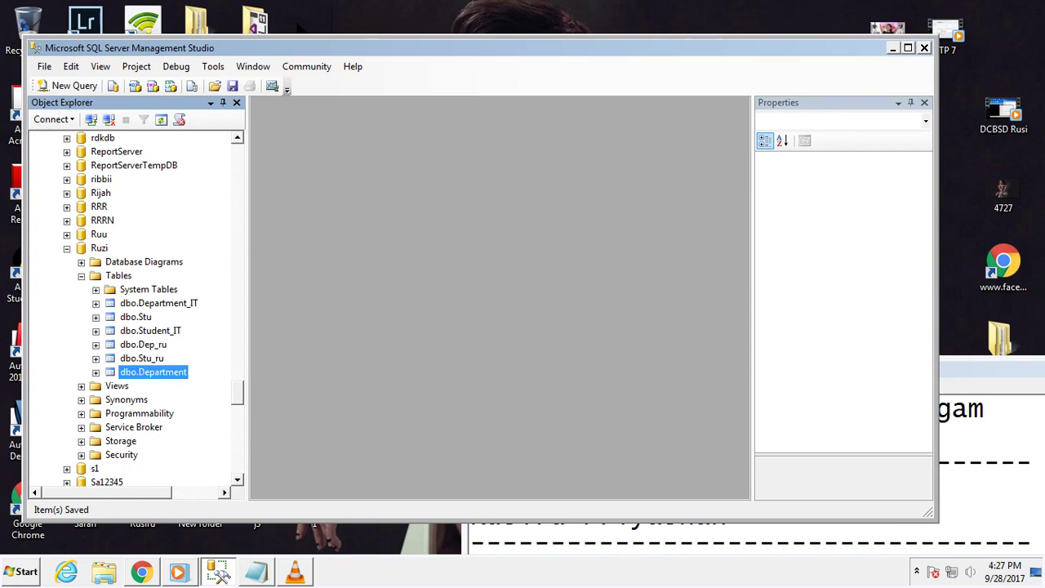
Start another new table in the Ruzi database with a StudentID column of type int that disallows nulls
{"action": "right_click", "coordinate": [132, 289]}
{"action": "right_click", "coordinate": [119, 276]}
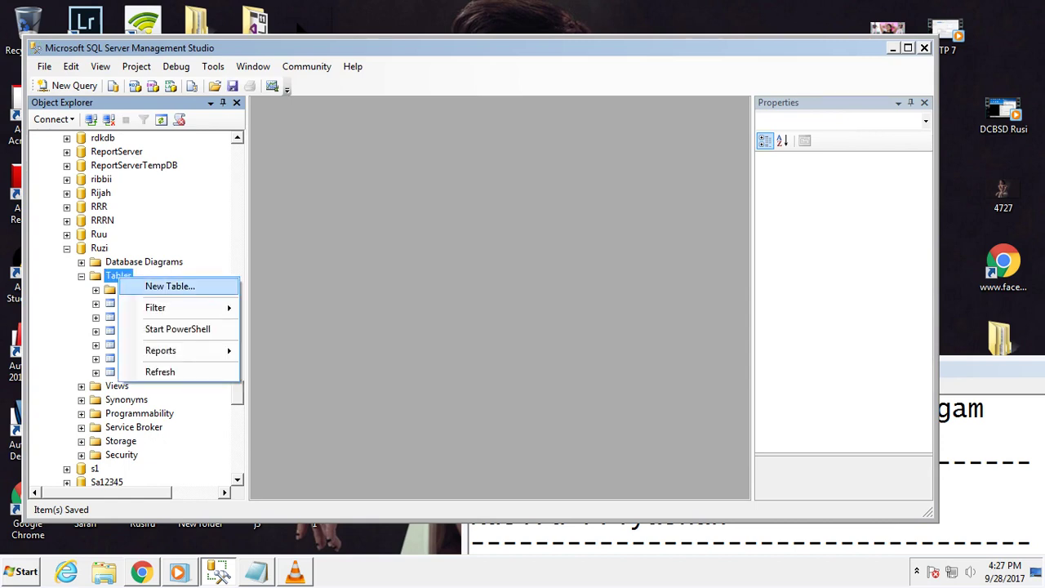
{"action": "left_click", "coordinate": [169, 286]}
{"action": "type", "text": "Student"}
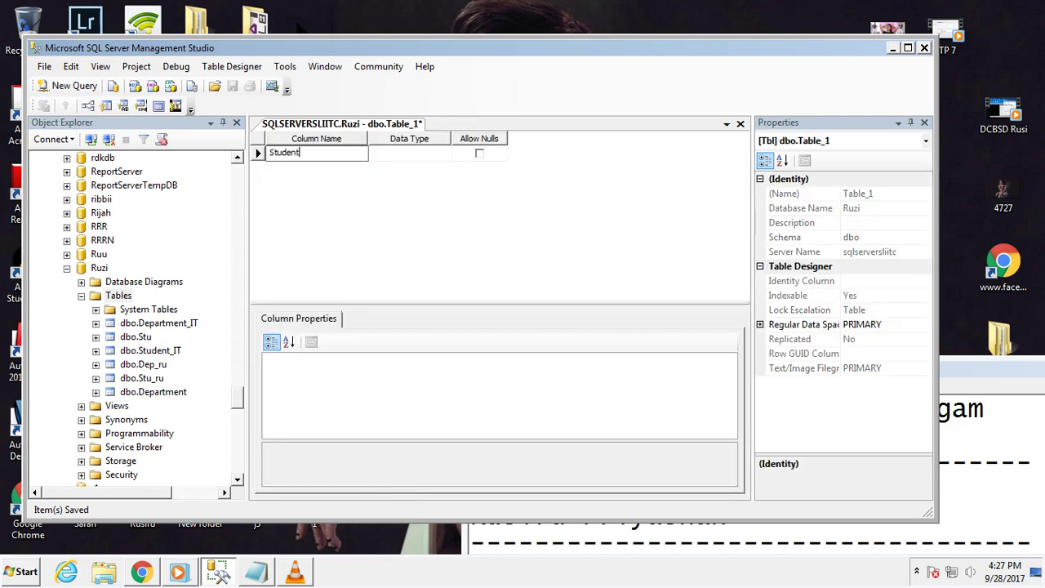
{"action": "type", "text": "ID"}
{"action": "key", "text": "Tab"}
{"action": "type", "text": "int"}
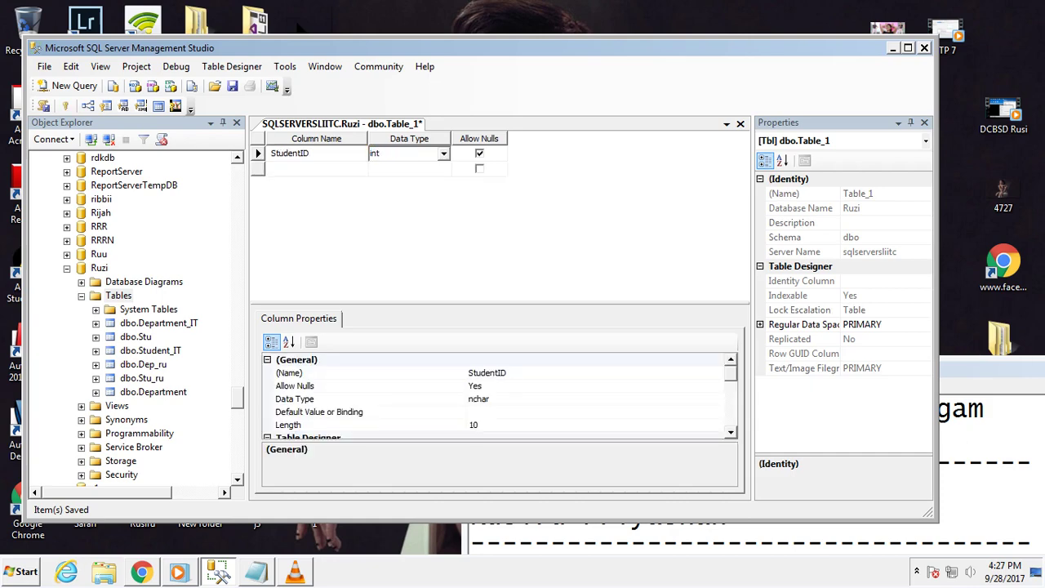
{"action": "key", "text": "Tab"}
{"action": "key", "text": "space"}
{"action": "key", "text": "Tab"}
Add a StudentName column with data type varchar(20)
{"action": "type", "text": "S"}
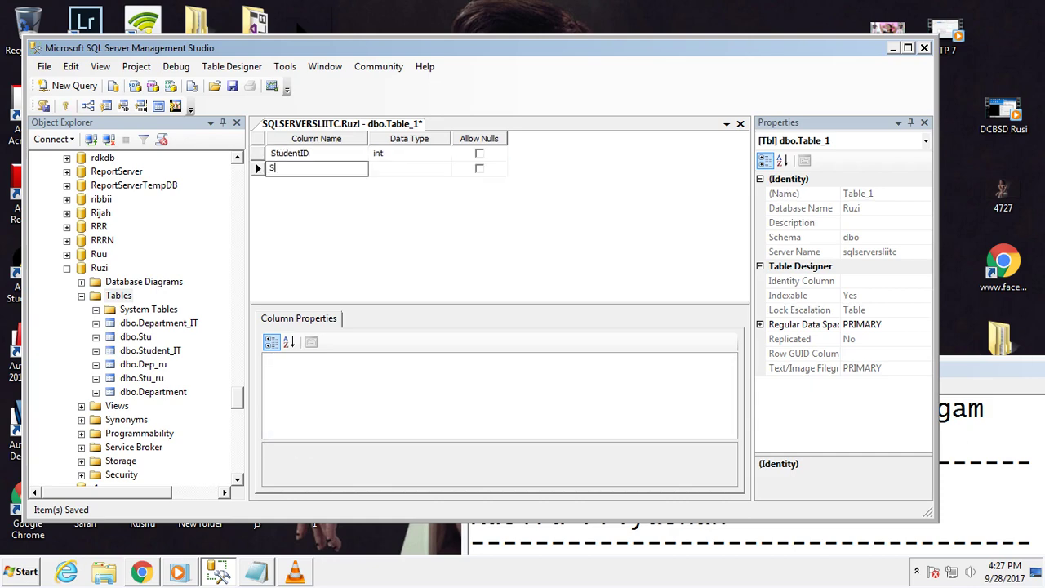
{"action": "type", "text": "tudentName"}
{"action": "key", "text": "Tab"}
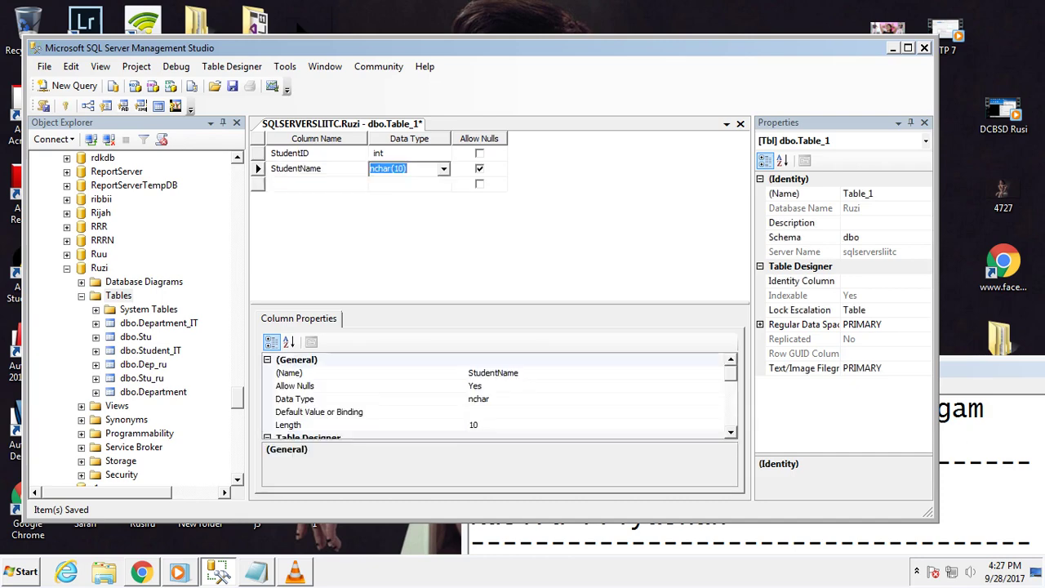
{"action": "type", "text": "varch"}
{"action": "left_click", "coordinate": [396, 169]}
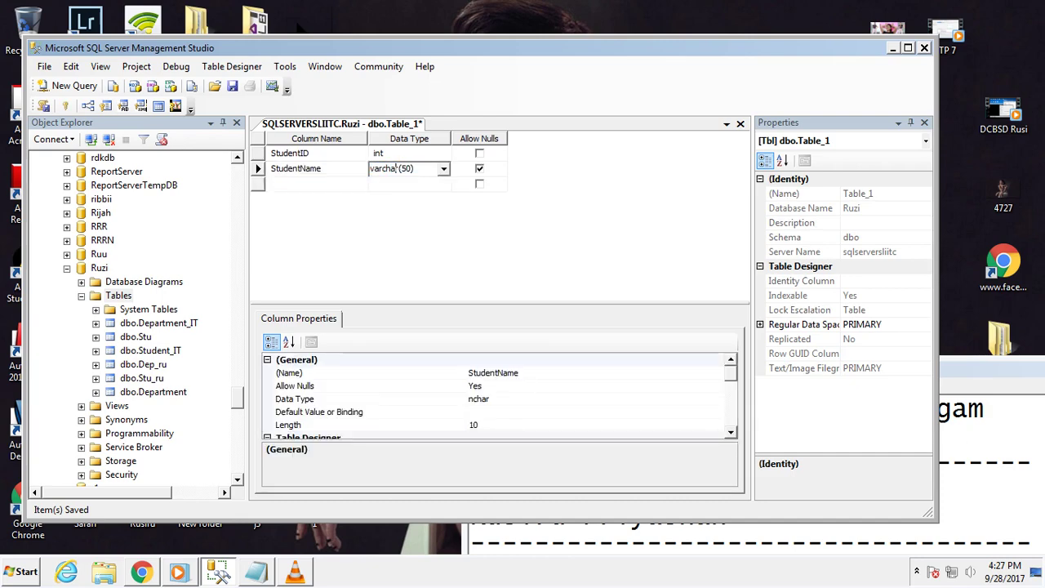
{"action": "key", "text": "Delete"}
{"action": "type", "text": "2"}
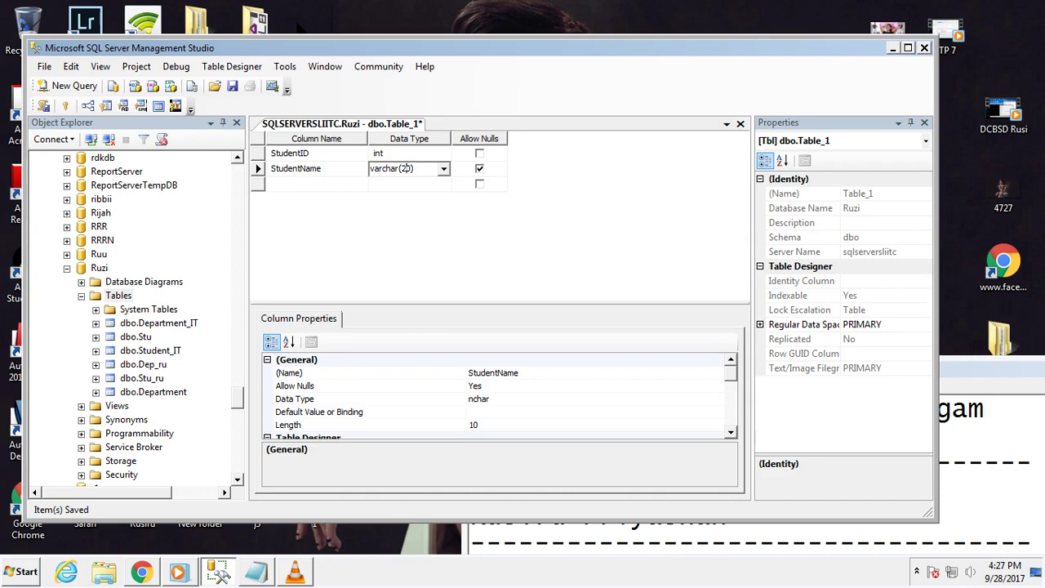
Add an Age column with data type int, leaving nulls allowed
{"action": "left_click", "coordinate": [316, 183]}
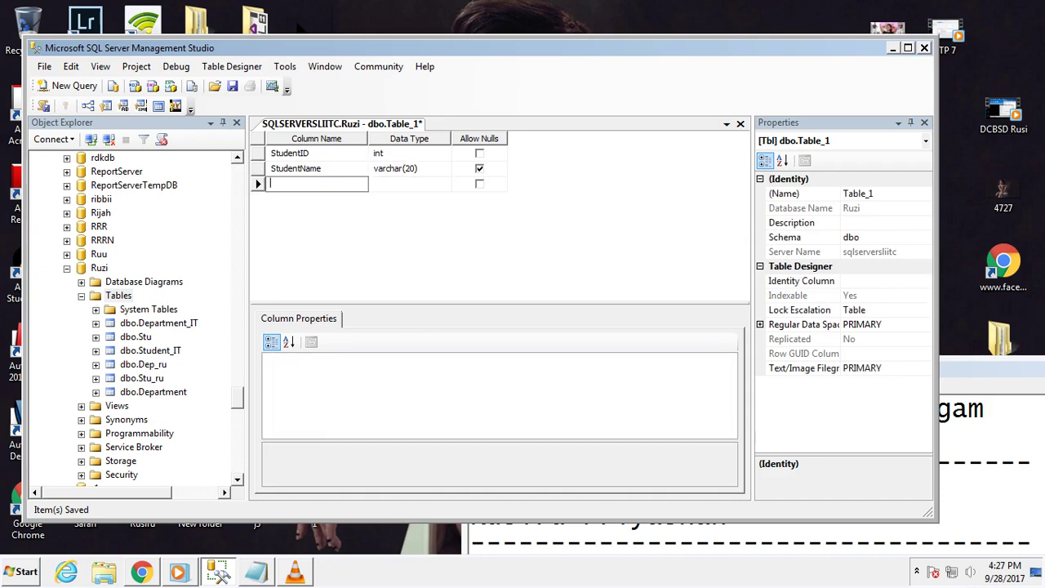
{"action": "type", "text": "Age"}
{"action": "key", "text": "Tab"}
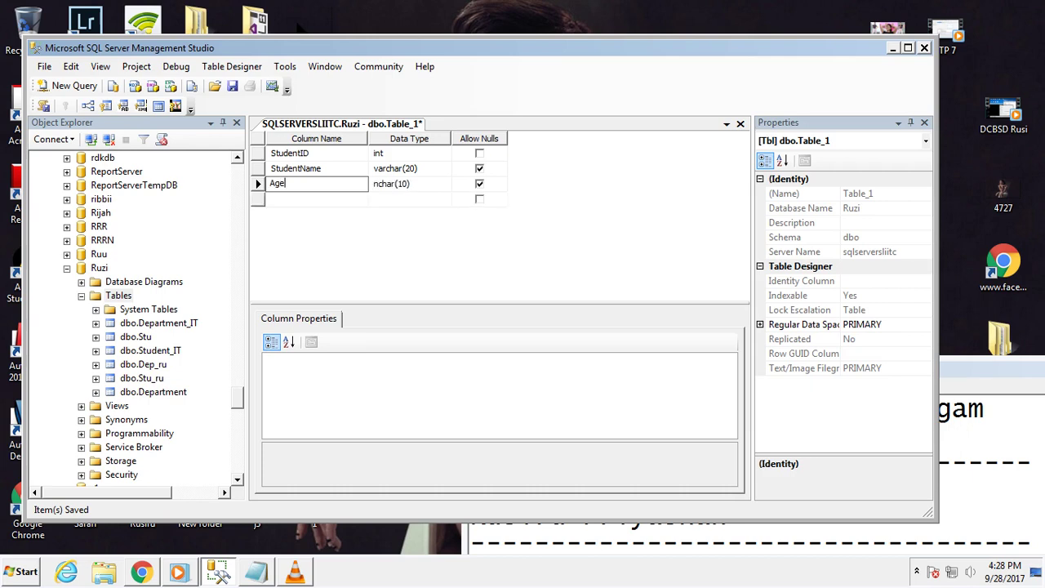
{"action": "type", "text": "int"}
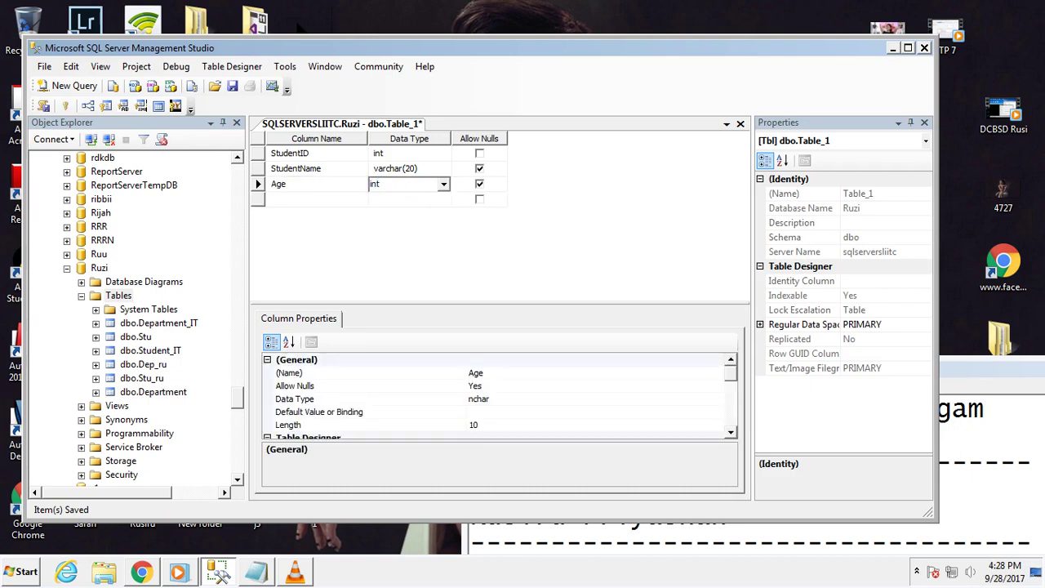
{"action": "key", "text": "Tab"}
{"action": "key", "text": "Tab"}
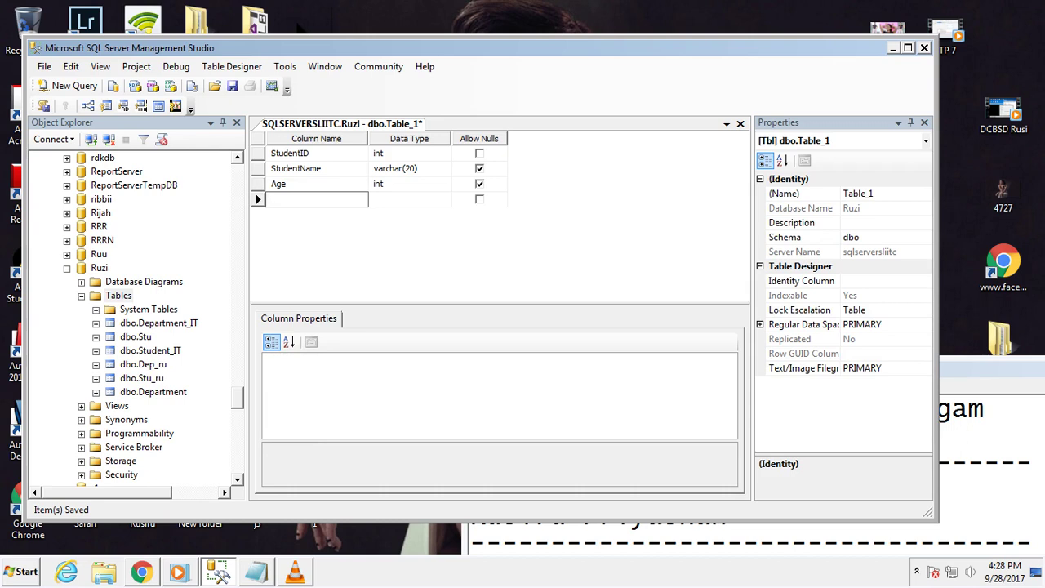
Add an Image column with data type varchar(50)
{"action": "type", "text": "Image"}
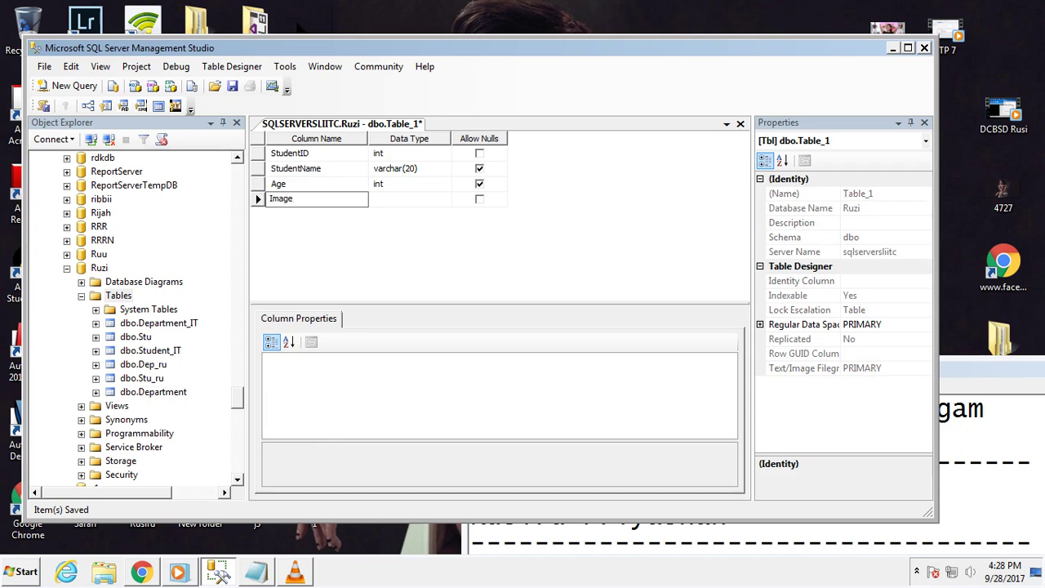
{"action": "key", "text": "Return"}
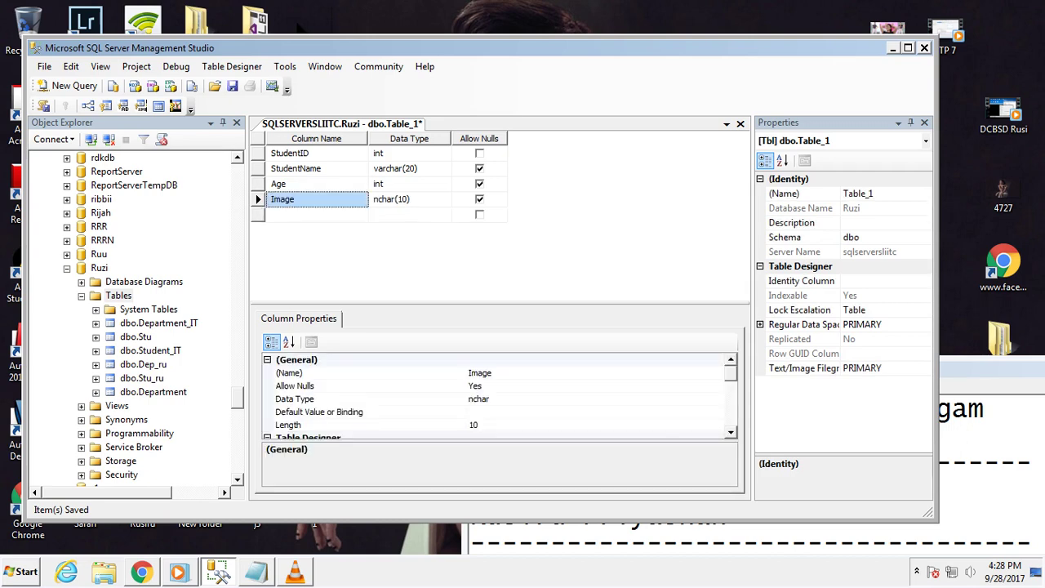
{"action": "left_click", "coordinate": [388, 199]}
{"action": "type", "text": "varchar"}
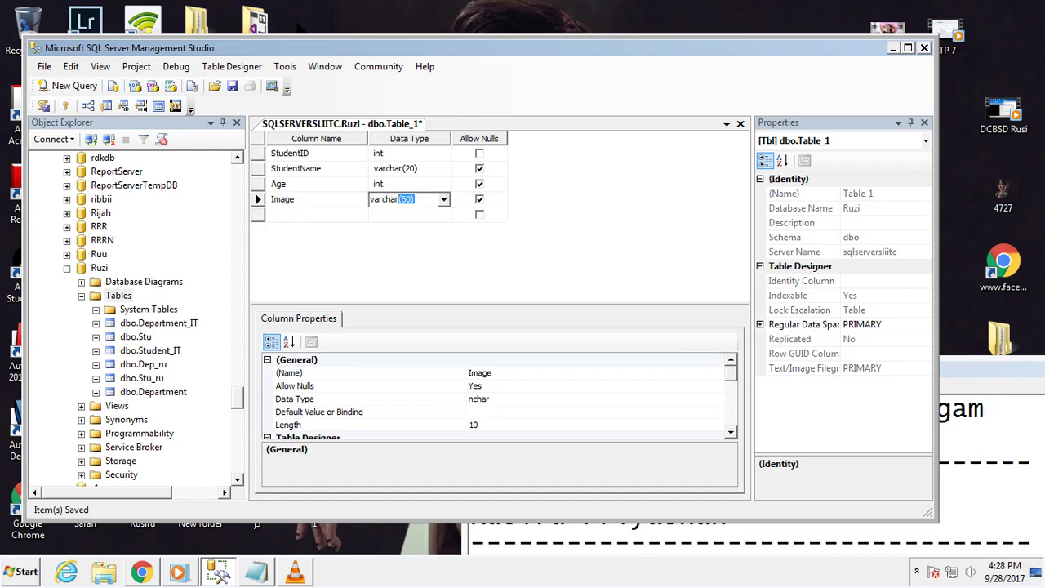
{"action": "key", "text": "Return"}
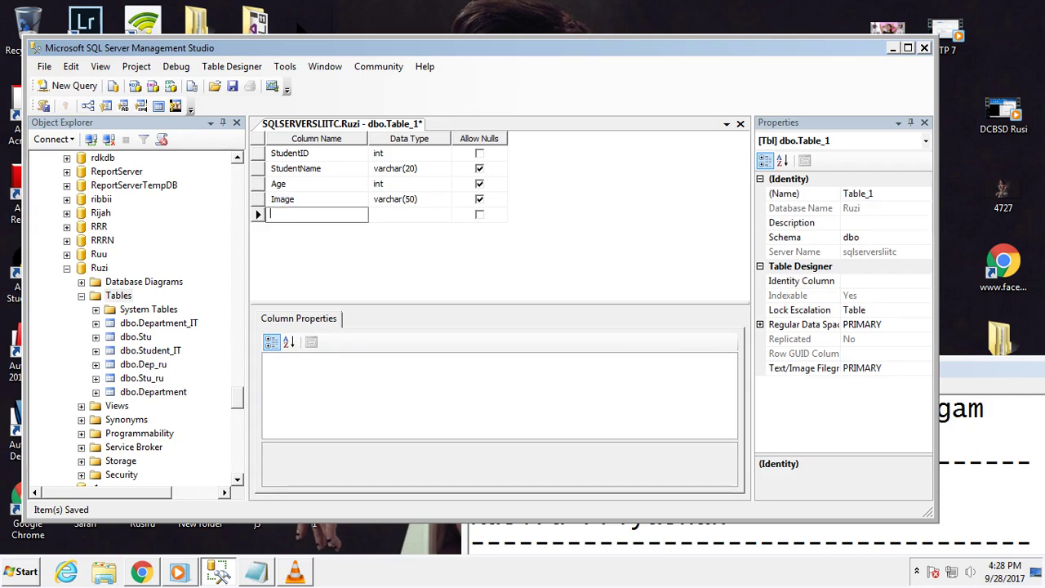
Add a DepartmentID column with data type int to the student table
{"action": "type", "text": "Depart"}
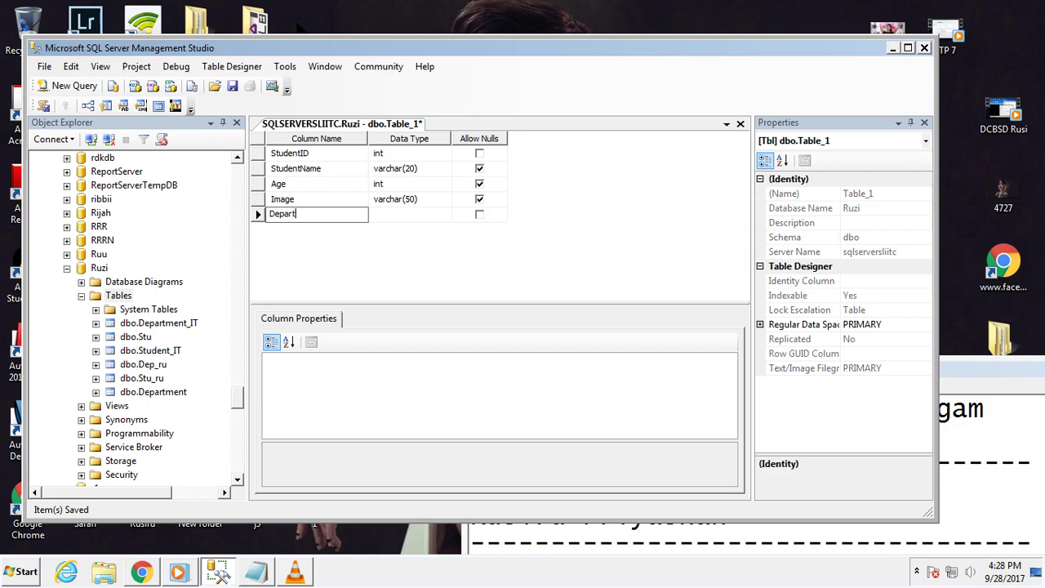
{"action": "type", "text": "mentID"}
{"action": "key", "text": "Tab"}
{"action": "type", "text": "iny"}
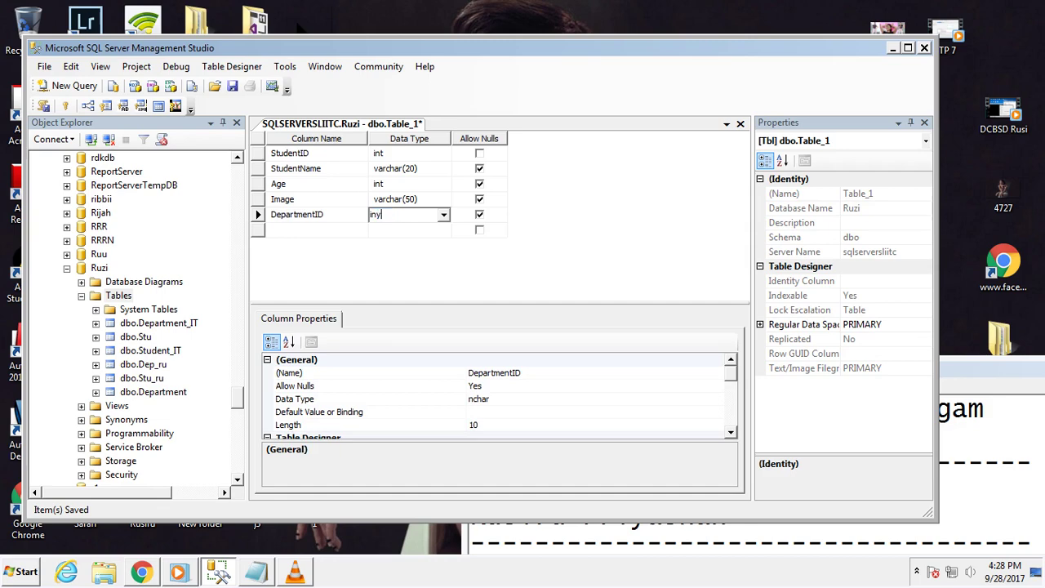
{"action": "key", "text": "BackSpace"}
Make StudentID the primary key and save the table as Student
{"action": "right_click", "coordinate": [258, 153]}
{"action": "left_click", "coordinate": [311, 163]}
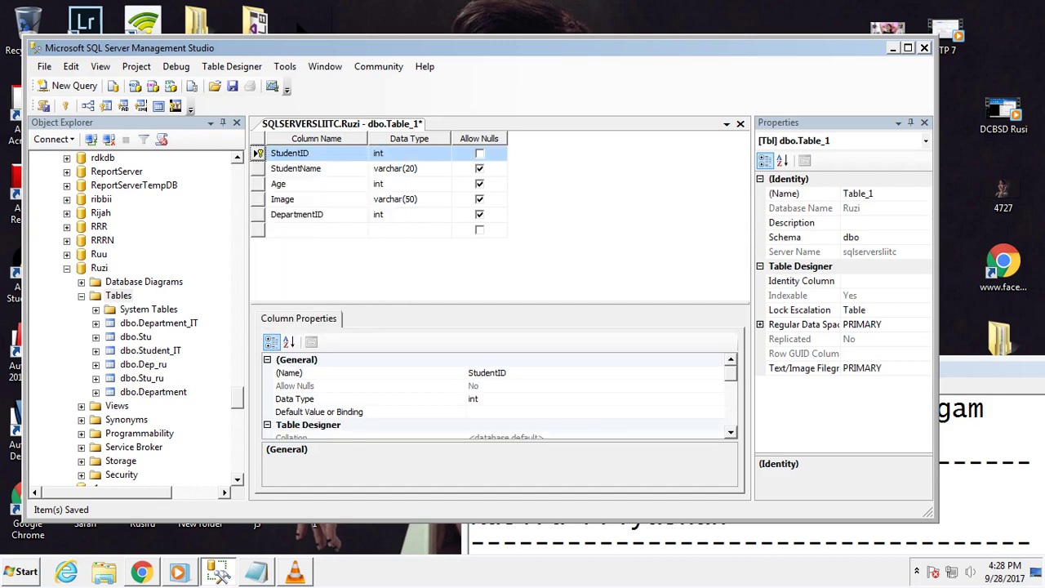
{"action": "left_click", "coordinate": [233, 86]}
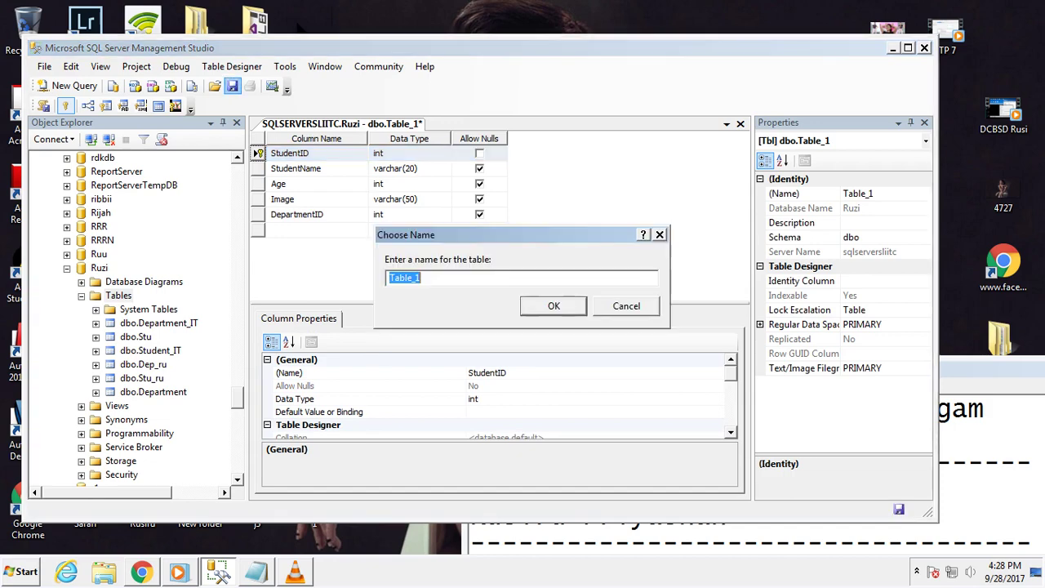
{"action": "type", "text": "Student"}
{"action": "key", "text": "Return"}
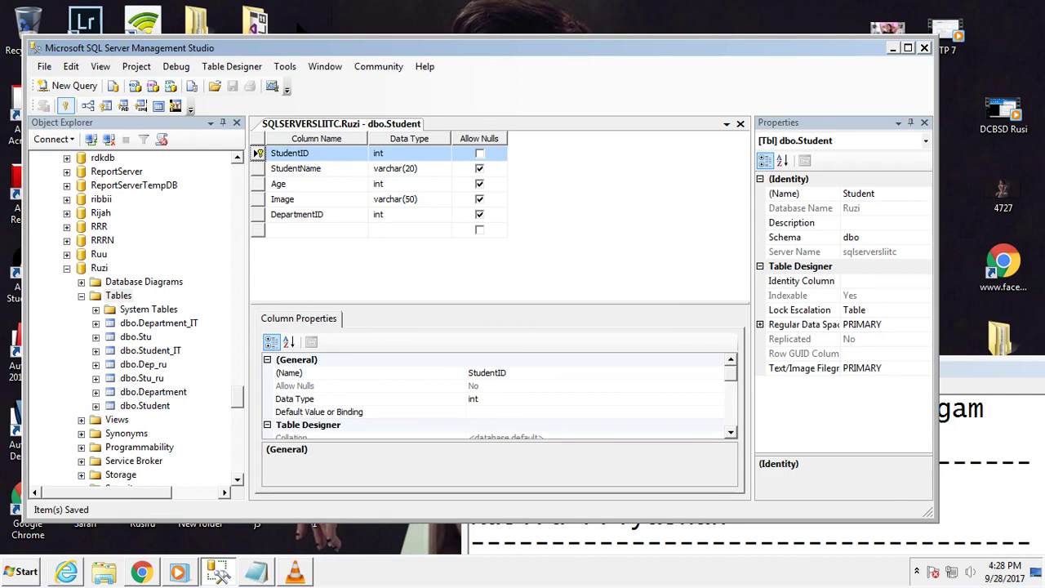
Open a blank Notepad window, move it aside and write the note "Add Foriegn Key"
{"action": "left_click", "coordinate": [21, 572]}
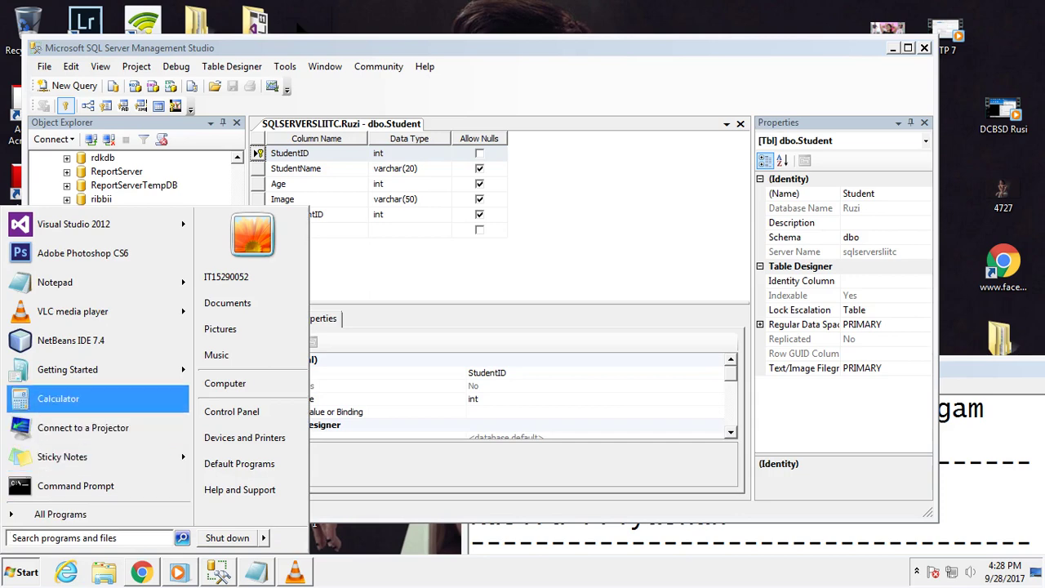
{"action": "key", "text": "Up"}
{"action": "key", "text": "Return"}
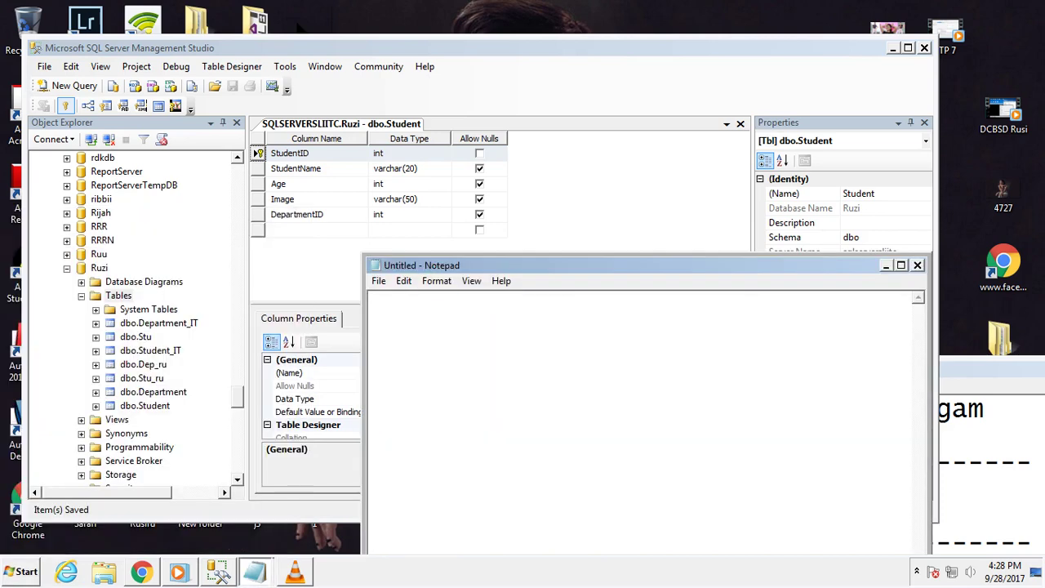
{"action": "left_click_drag", "start_coordinate": [523, 265], "coordinate": [706, 281]}
{"action": "type", "text": "A"}
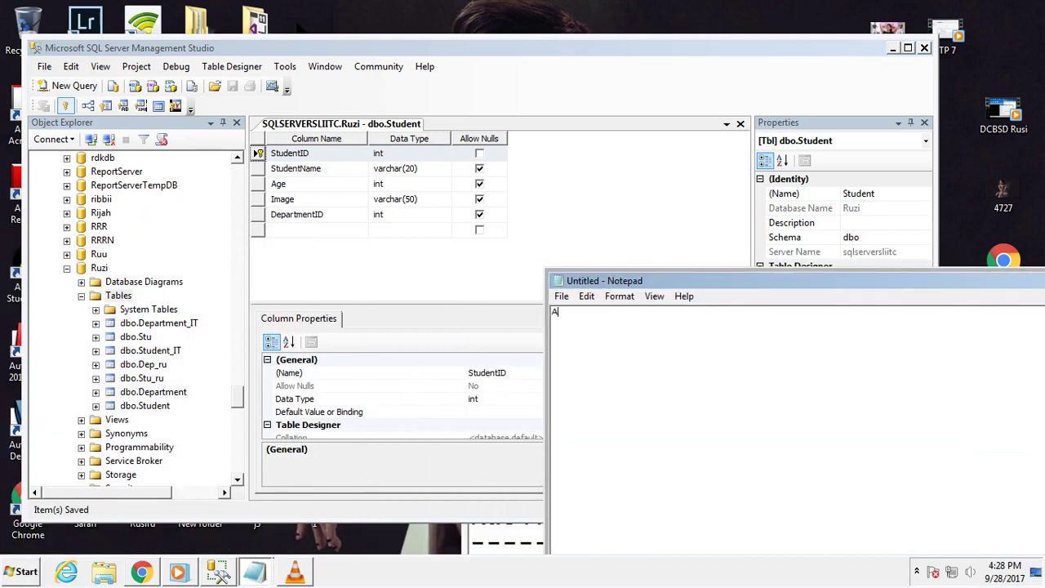
{"action": "type", "text": "dd Foriegn Key"}
{"action": "key", "text": "alt+Tab"}
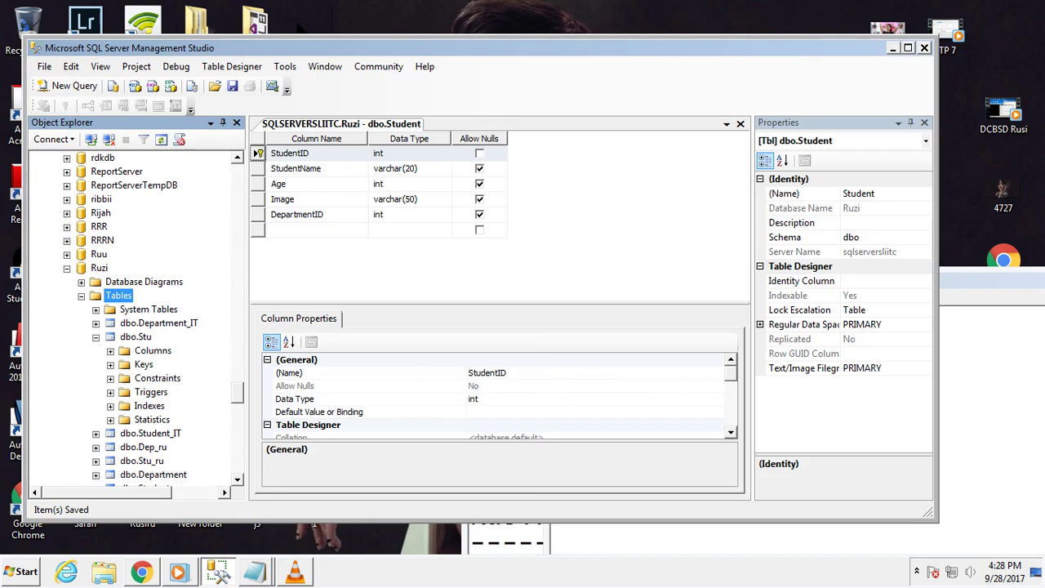
{"action": "left_click", "coordinate": [110, 364]}
{"action": "left_click", "coordinate": [96, 337]}
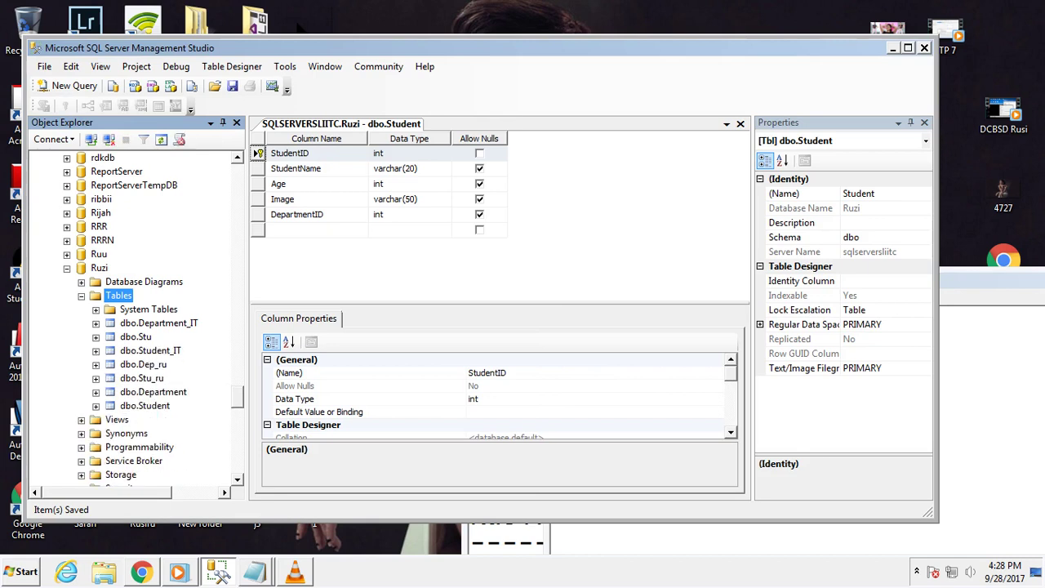
{"action": "key", "text": "alt+Tab"}
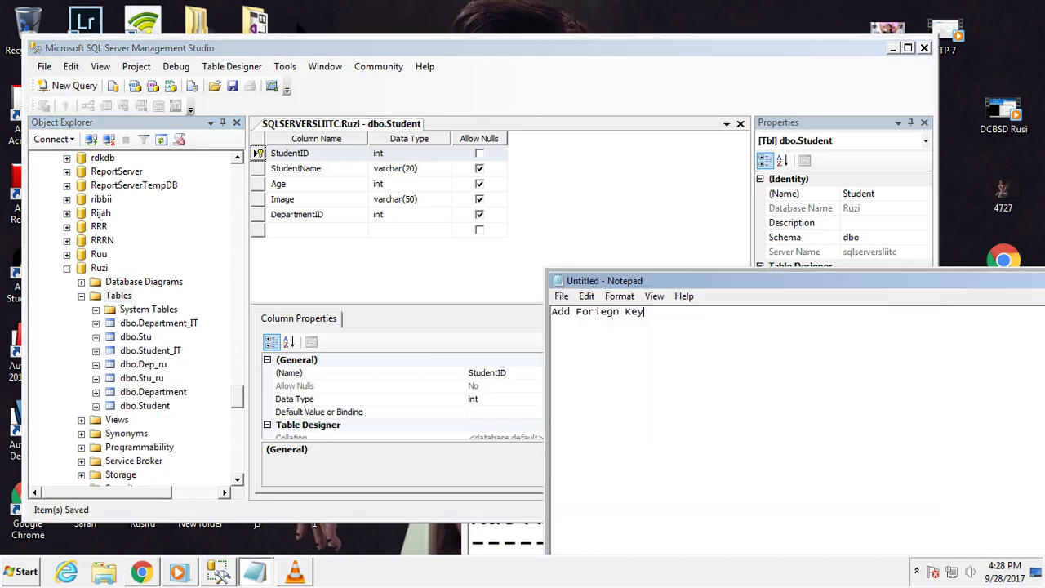
Set the Notepad font size to 20
{"action": "key", "text": "alt+v"}
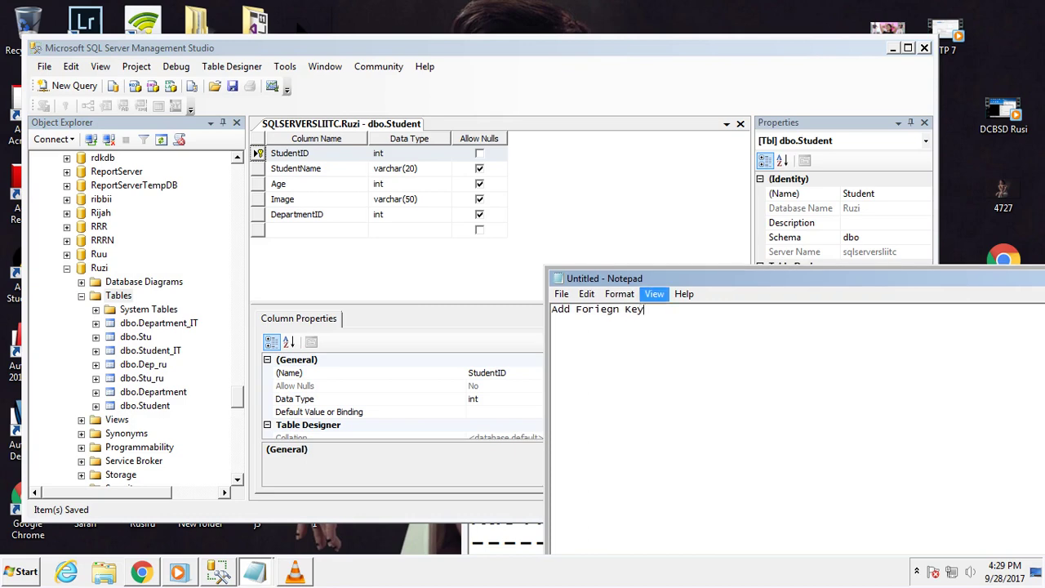
{"action": "key", "text": "Left"}
{"action": "key", "text": "Down"}
{"action": "key", "text": "Return"}
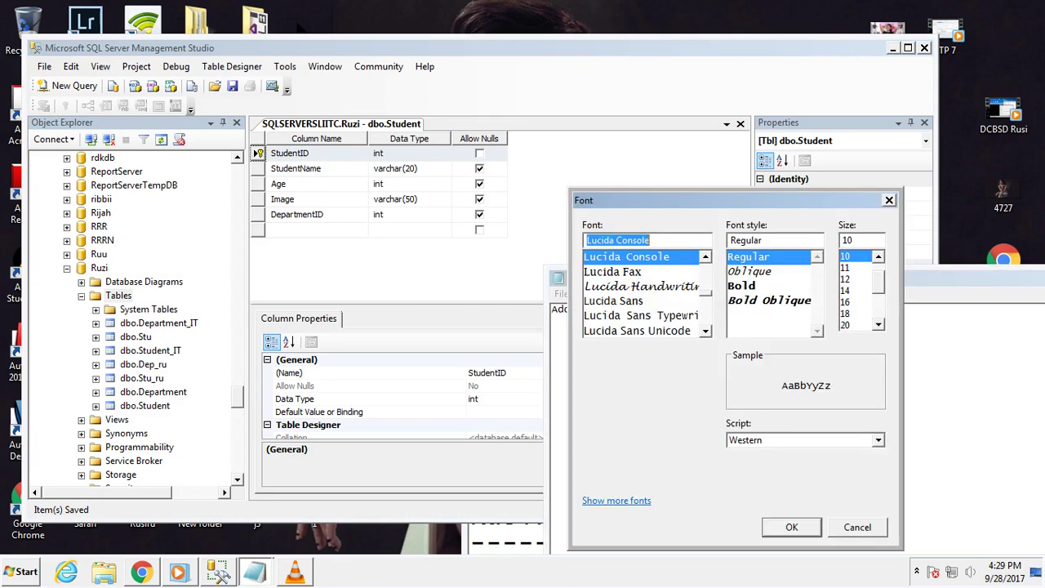
{"action": "left_click", "coordinate": [855, 325]}
{"action": "key", "text": "Return"}
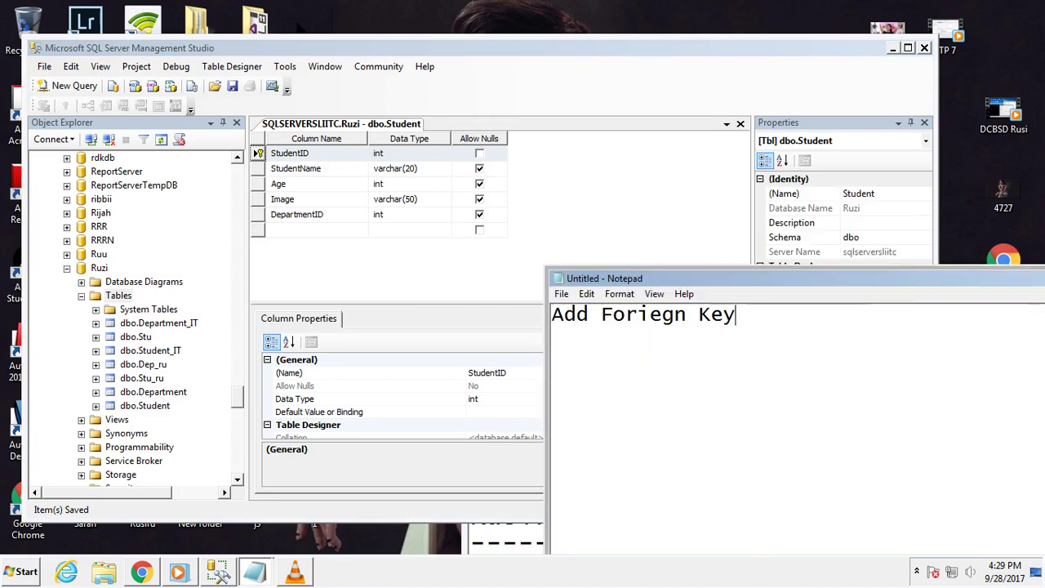
Switch to SQL Server Management Studio, add a foreign key relationship to the Student table and open its tables and columns specification
{"action": "left_click", "coordinate": [961, 204]}
{"action": "left_click", "coordinate": [297, 214]}
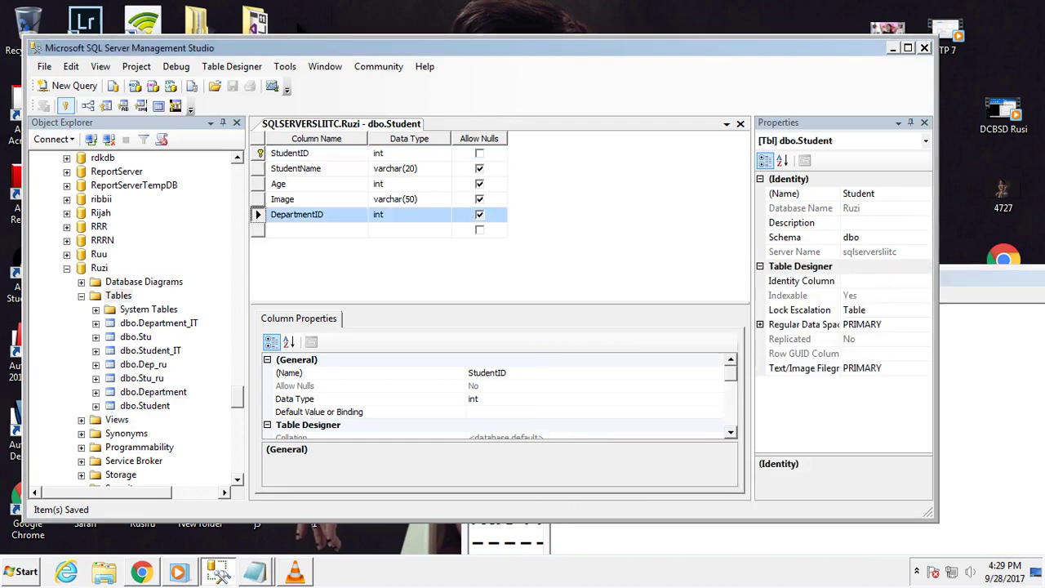
{"action": "right_click", "coordinate": [260, 215]}
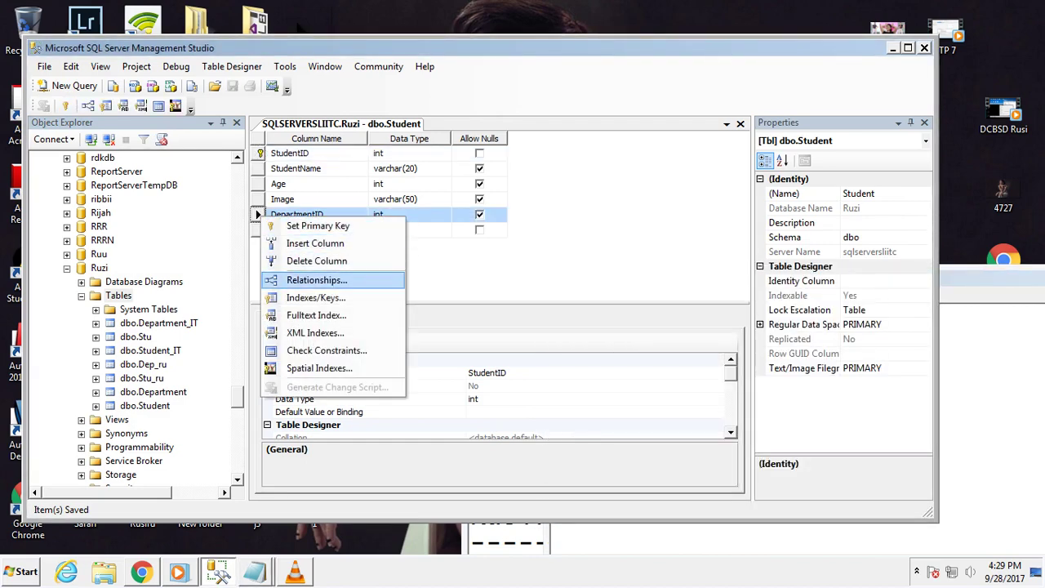
{"action": "left_click", "coordinate": [317, 280]}
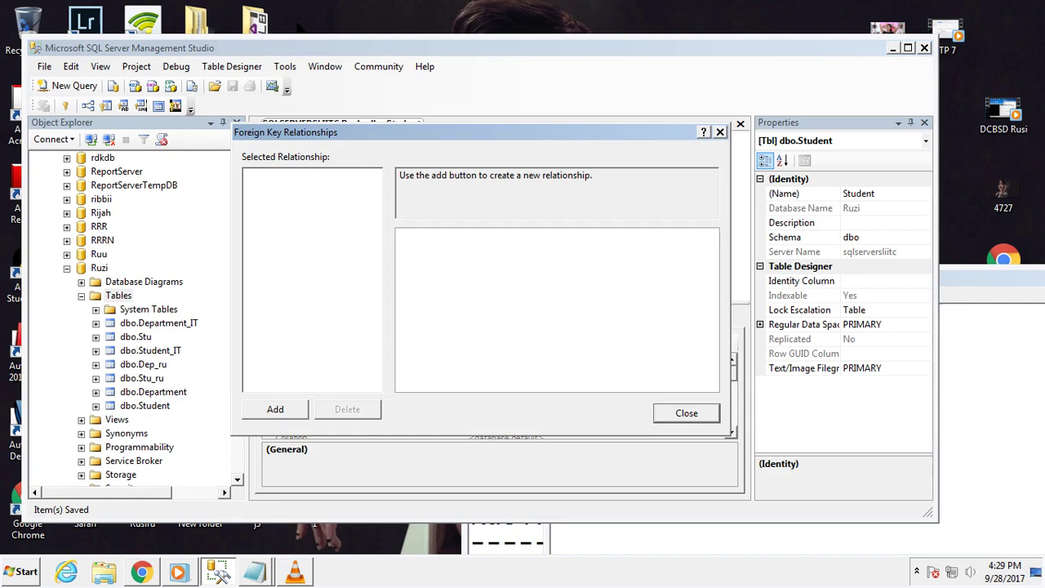
{"action": "key", "text": "Return"}
{"action": "left_click", "coordinate": [472, 265]}
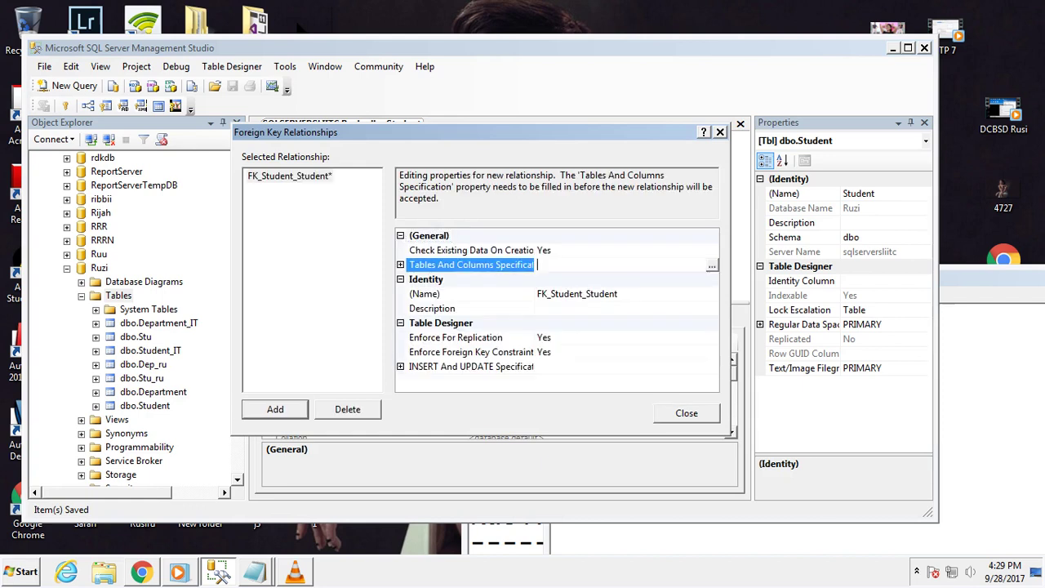
{"action": "left_click", "coordinate": [712, 266]}
Choose Department as the relationship's primary key table with DepartmentID as its key column
{"action": "left_click", "coordinate": [462, 226]}
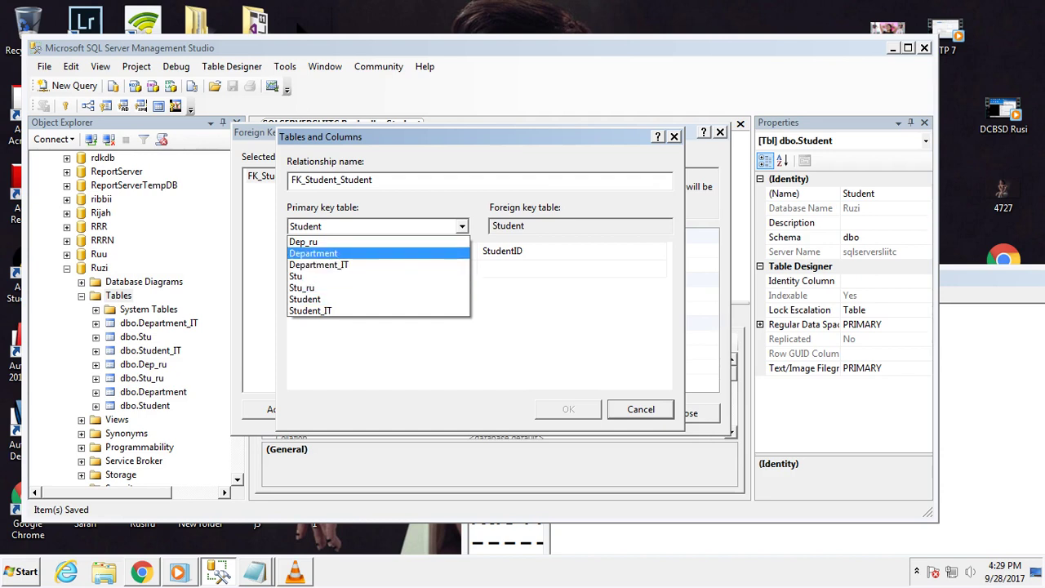
{"action": "key", "text": "Return"}
{"action": "key", "text": "alt+Down"}
{"action": "key", "text": "Down"}
{"action": "key", "text": "Return"}
Choose DepartmentID as the Student table's foreign key column, accept the specification and close the relationships dialog
{"action": "key", "text": "Tab"}
{"action": "key", "text": "alt+Down"}
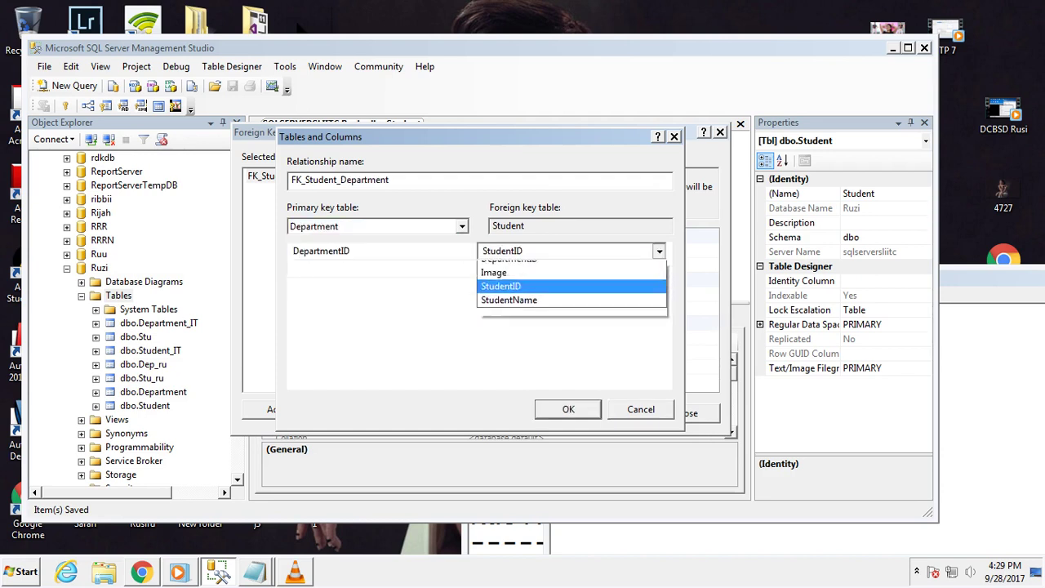
{"action": "key", "text": "Up"}
{"action": "key", "text": "Up"}
{"action": "key", "text": "Up"}
{"action": "key", "text": "Down"}
{"action": "key", "text": "Return"}
{"action": "key", "text": "Return"}
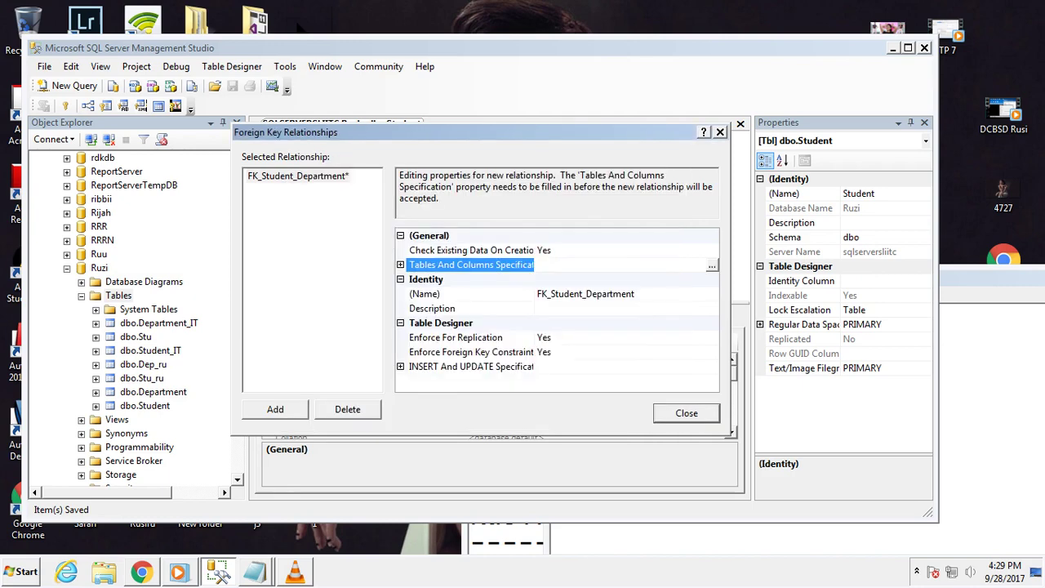
{"action": "key", "text": "Escape"}
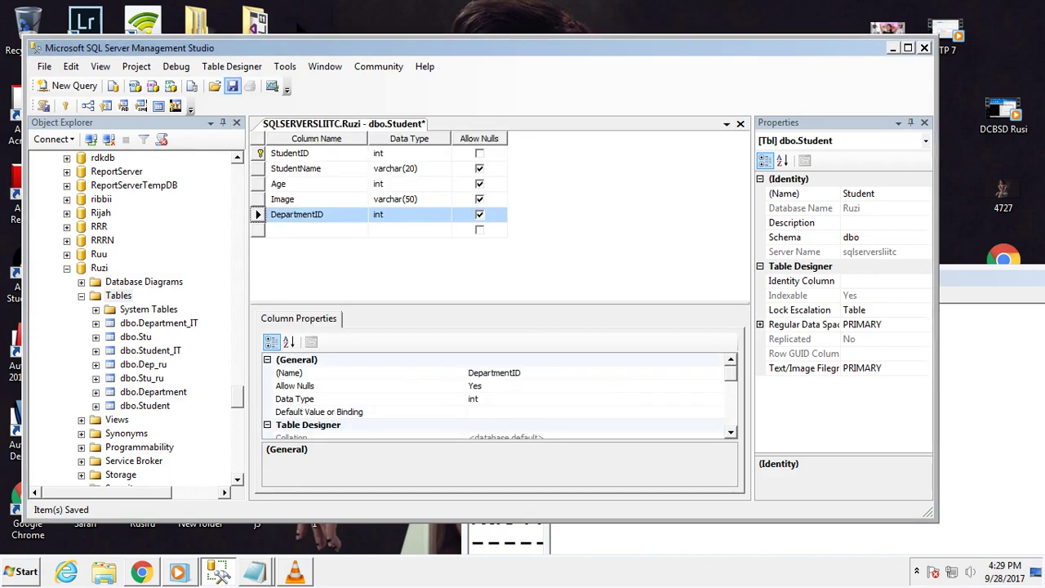
Replace the Notepad note with "Save", and start saving the Student table in SQL Server Management Studio
{"action": "key", "text": "alt+Tab"}
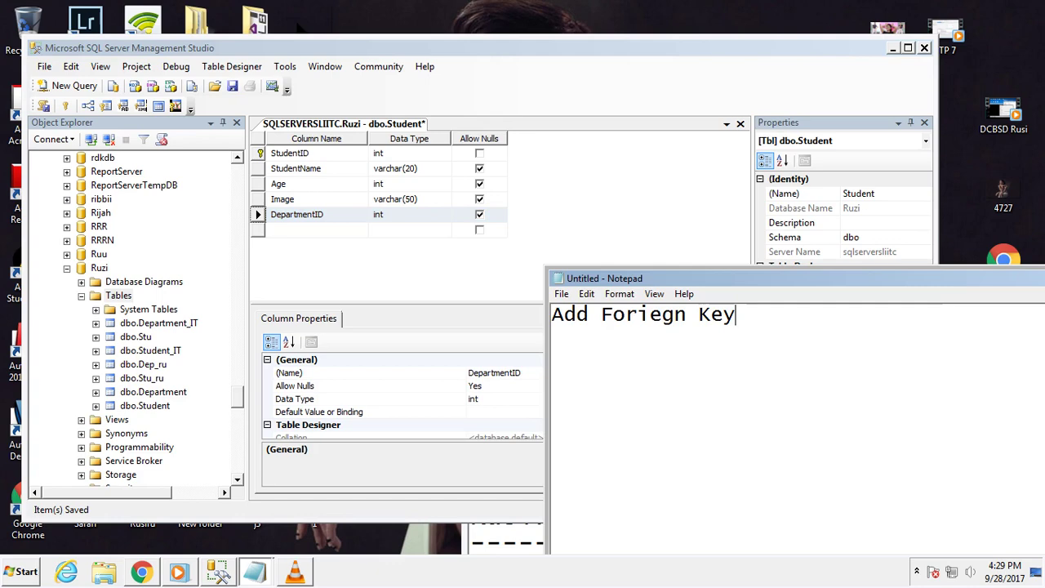
{"action": "key", "text": "ctrl+shift+Left"}
{"action": "key", "text": "ctrl+shift+Left"}
{"action": "key", "text": "ctrl+shift+Left"}
{"action": "type", "text": "Save"}
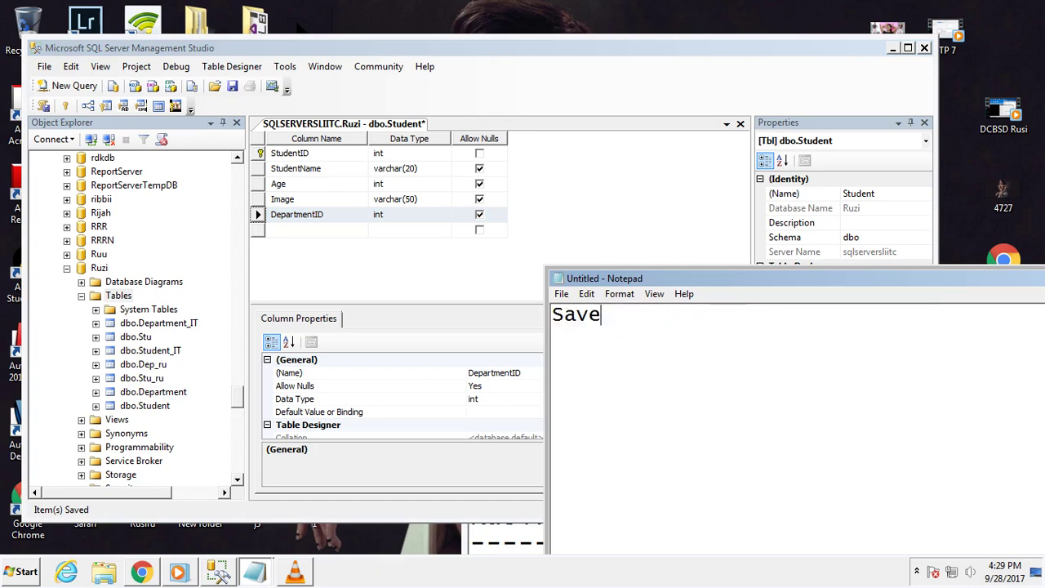
{"action": "key", "text": "alt+Tab"}
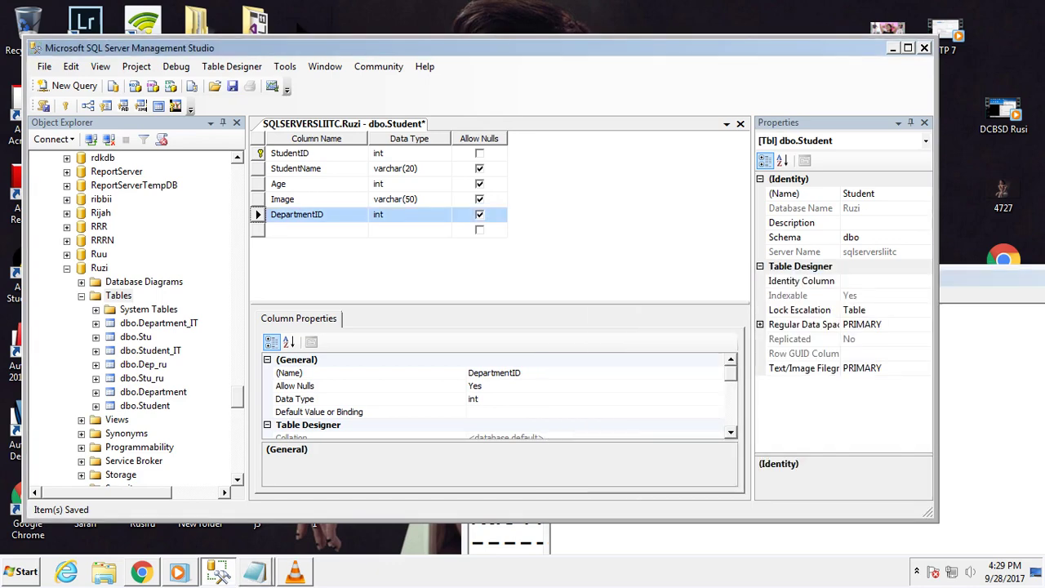
{"action": "left_click", "coordinate": [232, 86]}
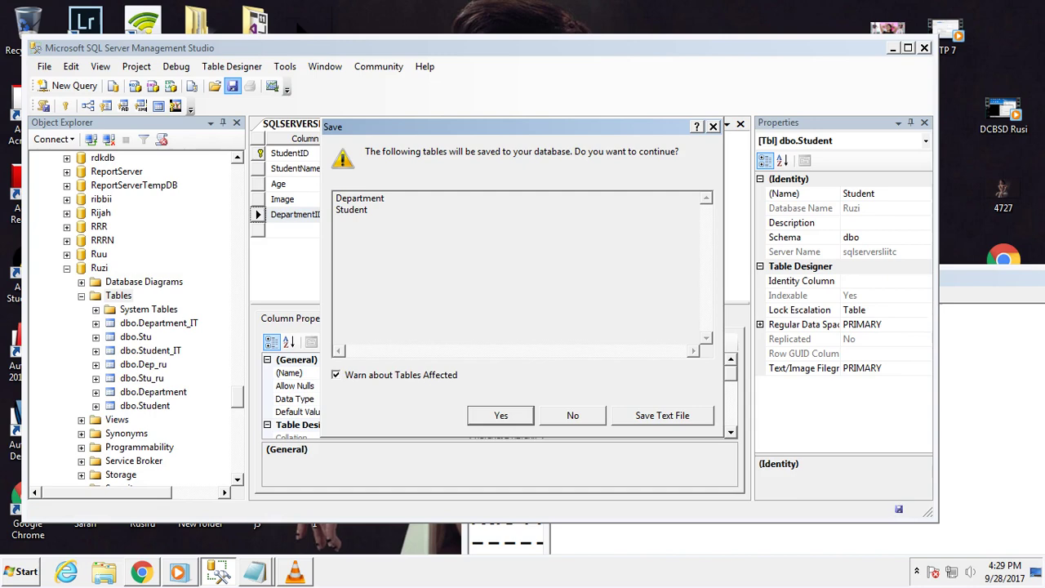
Replace the Notepad note with "click Yes", and confirm saving the Department and Student tables to the database
{"action": "key", "text": "alt+Tab"}
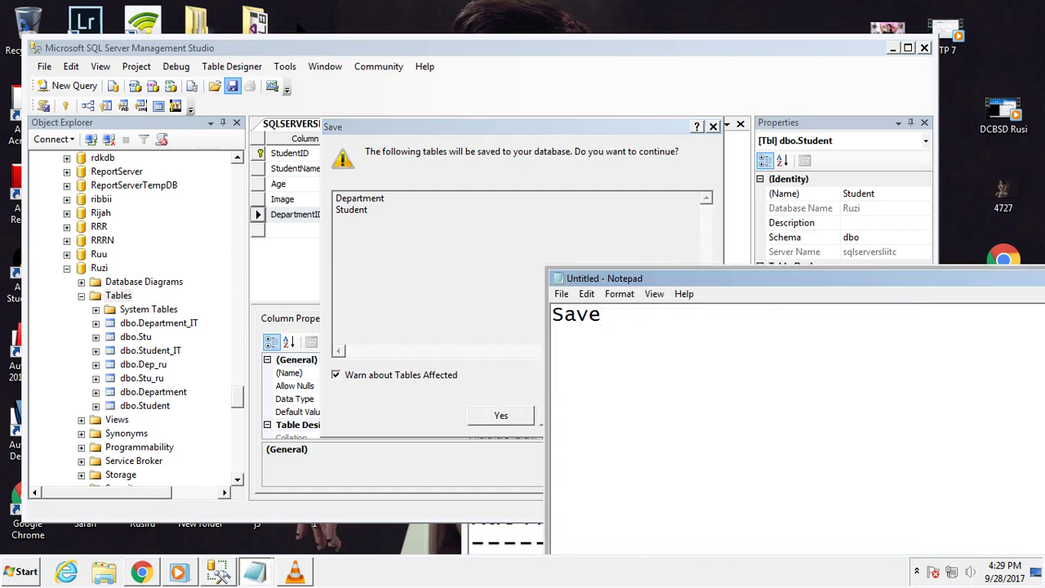
{"action": "key", "text": "ctrl+a"}
{"action": "type", "text": "clic"}
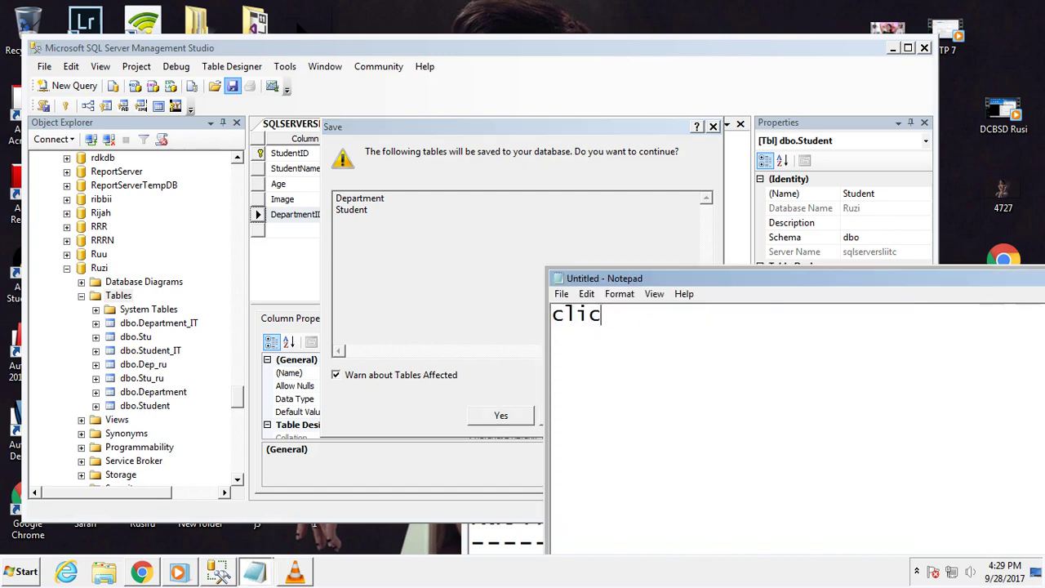
{"action": "type", "text": "k Yes"}
{"action": "key", "text": "alt+Tab"}
{"action": "key", "text": "Return"}
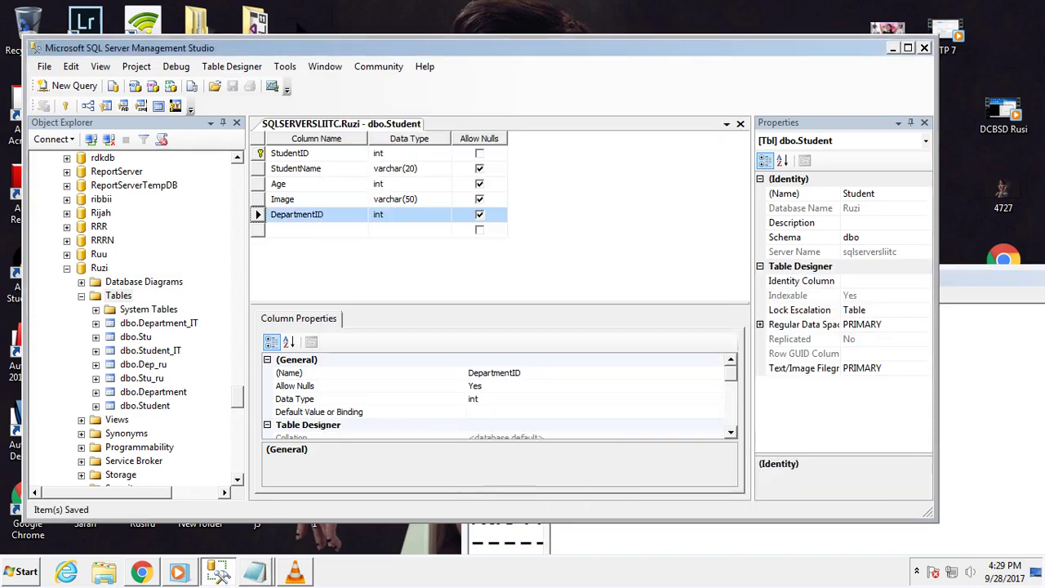
Switch to Notepad and delete the whole "click Yes" note
{"action": "key", "text": "alt+Tab"}
{"action": "key", "text": "shift+Left"}
{"action": "key", "text": "shift+Left"}
{"action": "key", "text": "shift+Left"}
{"action": "key", "text": "shift+Left"}
{"action": "key", "text": "shift+Left"}
{"action": "key", "text": "shift+Left"}
{"action": "key", "text": "shift+Left"}
{"action": "key", "text": "shift+Left"}
{"action": "key", "text": "shift+Left"}
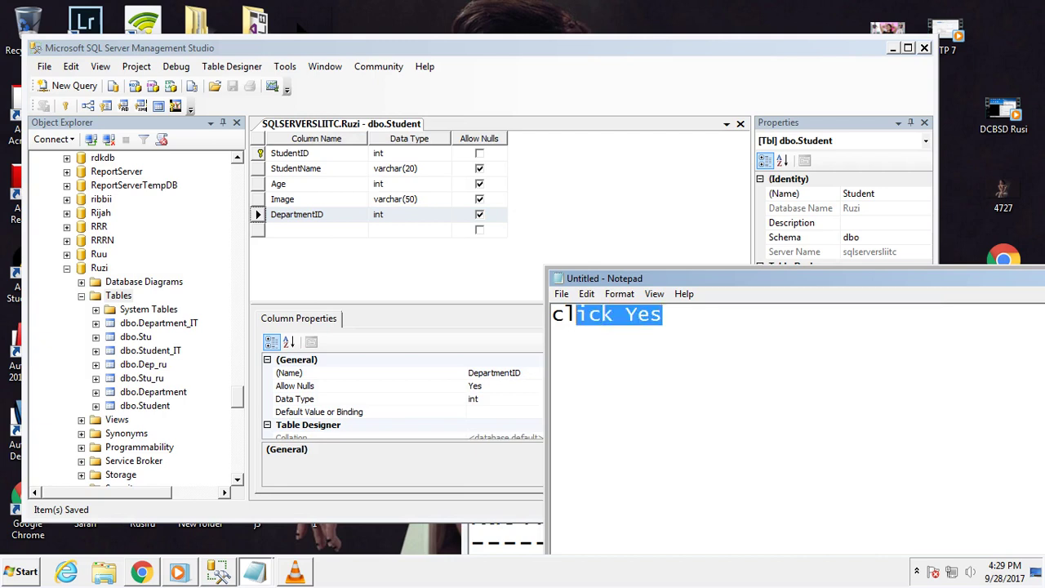
{"action": "key", "text": "BackSpace"}
Switch to SQL Server Management Studio and examine the Student table's primary and foreign keys in the object tree
{"action": "key", "text": "alt+Tab"}
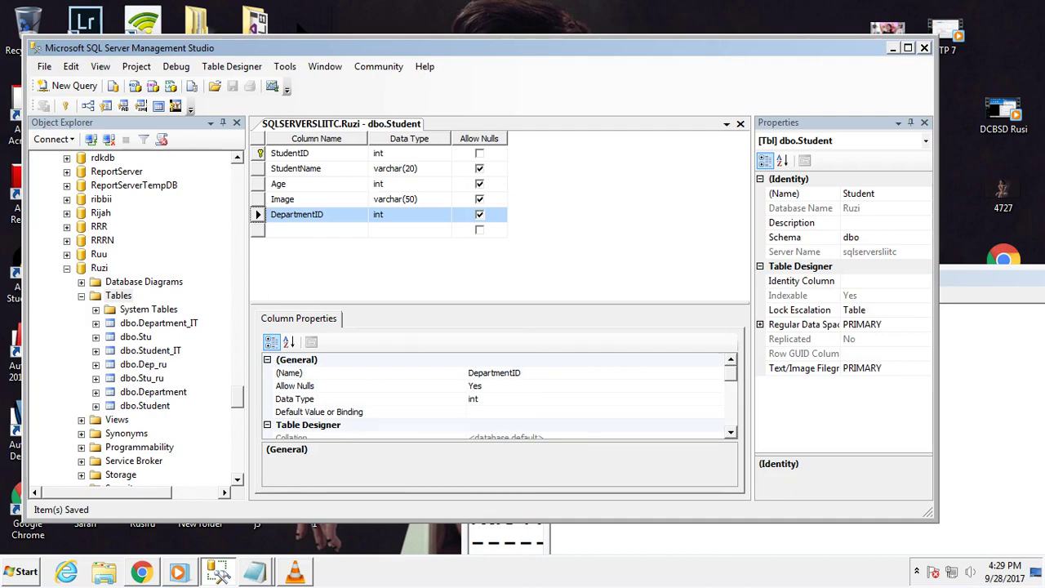
{"action": "left_click", "coordinate": [96, 406]}
{"action": "left_click", "coordinate": [111, 420]}
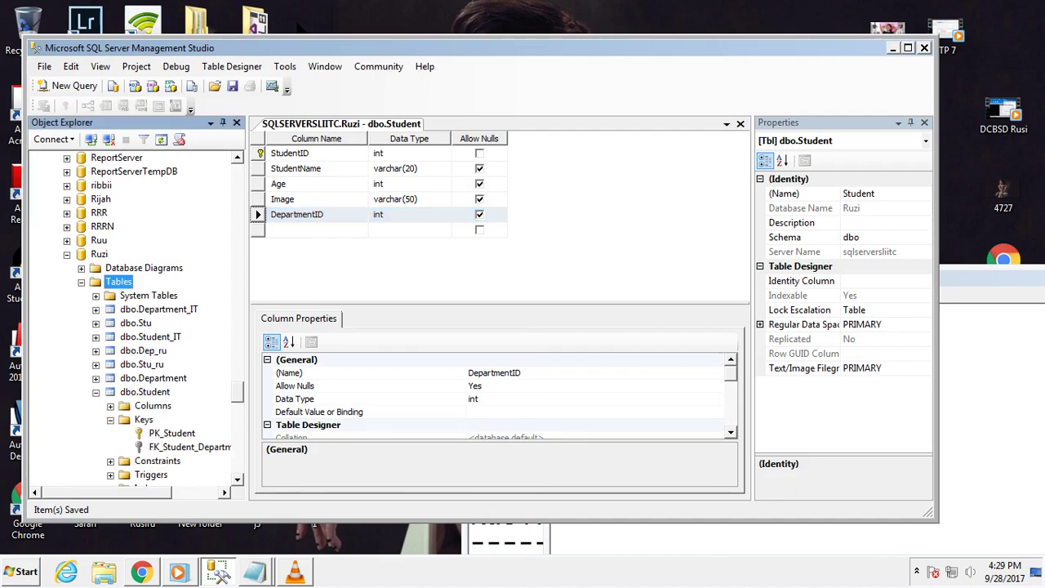
{"action": "left_click", "coordinate": [188, 446]}
{"action": "left_click", "coordinate": [171, 432]}
{"action": "left_click", "coordinate": [187, 447]}
{"action": "left_click", "coordinate": [171, 432]}
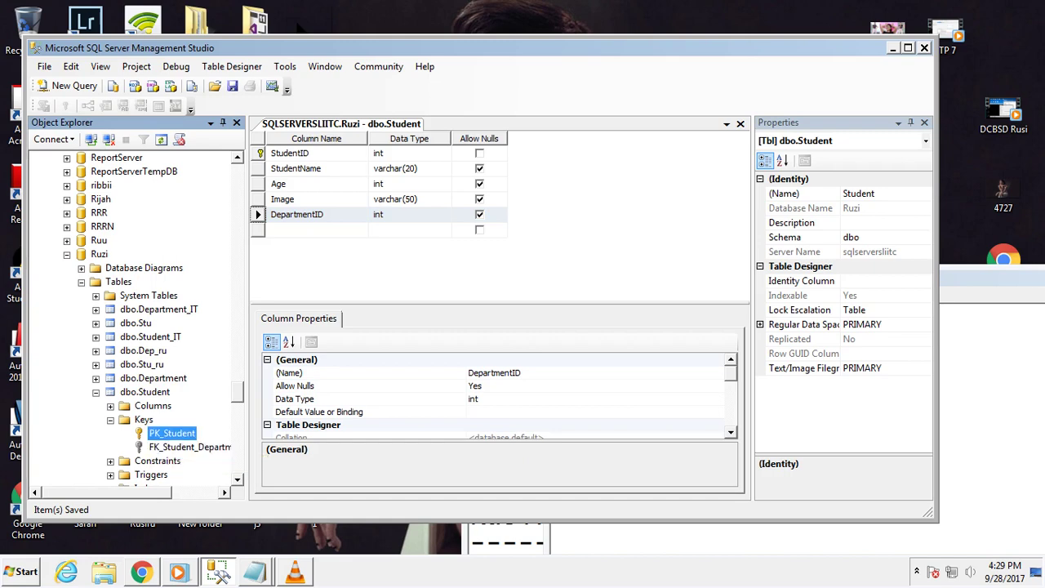
Switch to Notepad and write the note "Add details"
{"action": "key", "text": "alt+Tab"}
{"action": "type", "text": "Add d"}
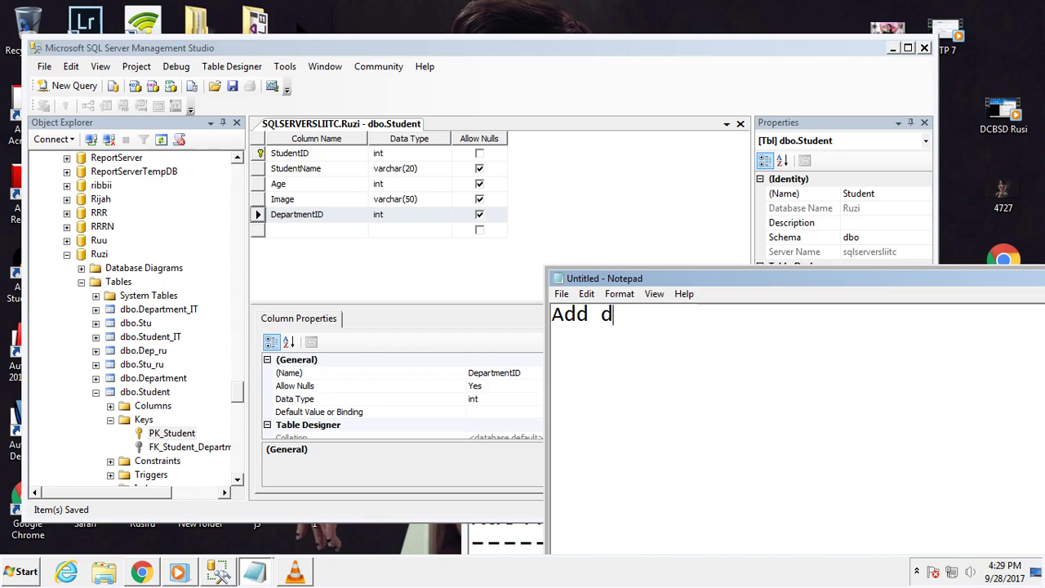
{"action": "type", "text": "etails"}
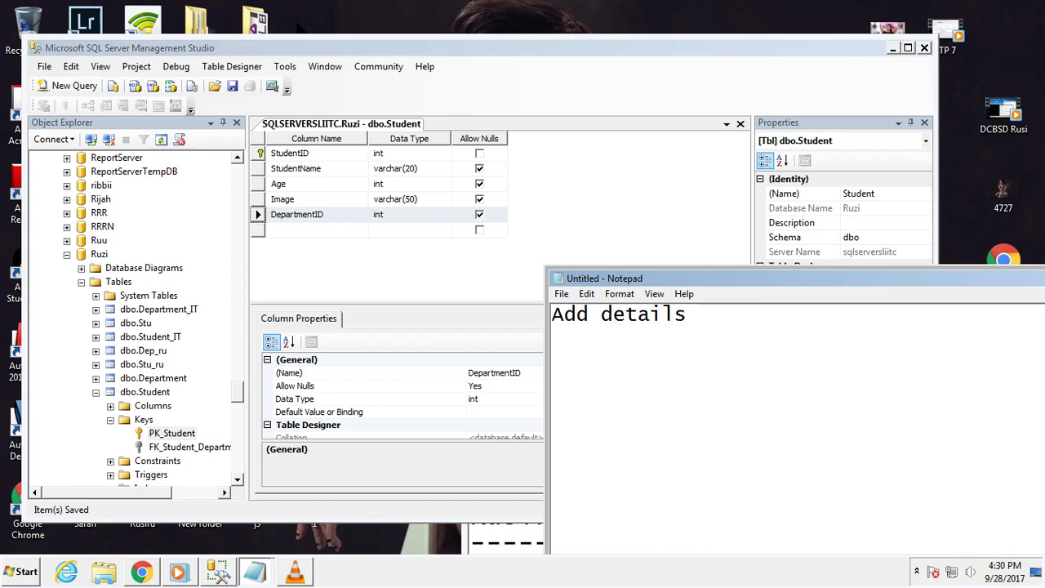
Return to SQL Server Management Studio, collapse the Student table's node and open the Department table's top 200 rows for editing
{"action": "key", "text": "super+Down"}
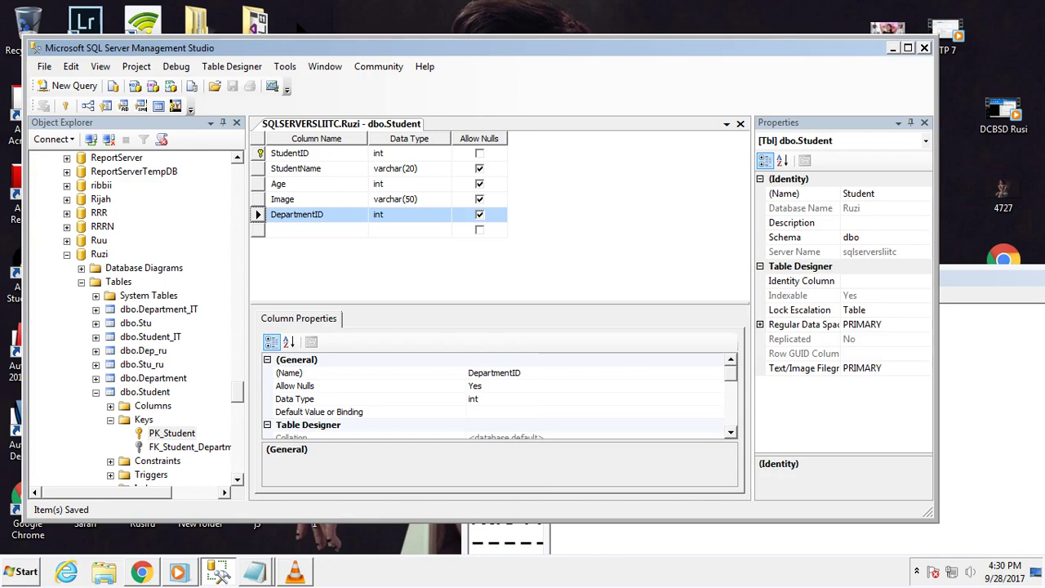
{"action": "left_click", "coordinate": [96, 392]}
{"action": "right_click", "coordinate": [147, 378]}
{"action": "key", "text": "Up"}
{"action": "key", "text": "Down"}
{"action": "key", "text": "Down"}
{"action": "key", "text": "Return"}
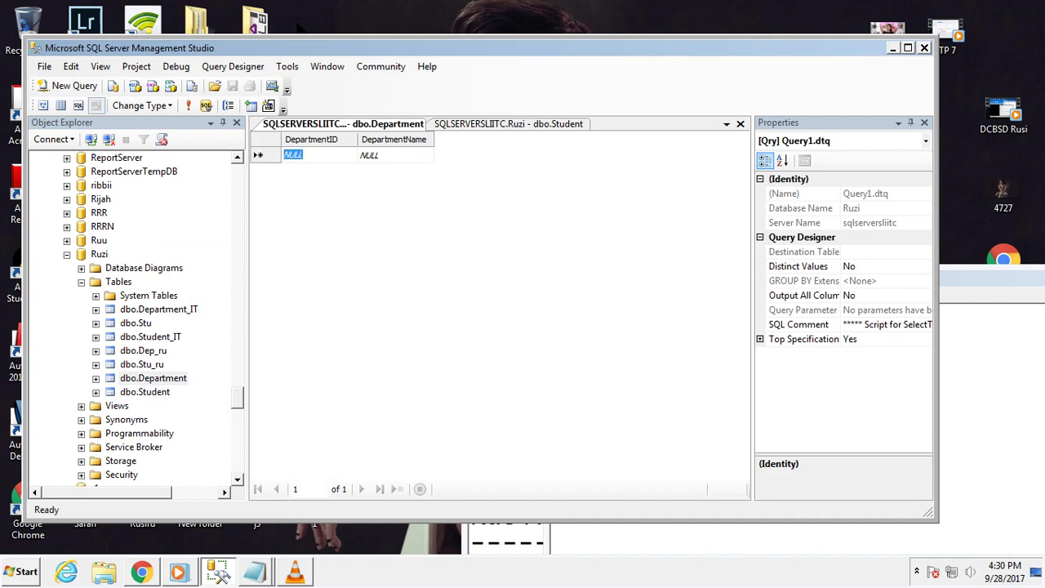
Enter Department rows 1 IT, 2 CS and 3 MM, and close the Department data grid
{"action": "type", "text": "1"}
{"action": "key", "text": "Tab"}
{"action": "type", "text": "IT"}
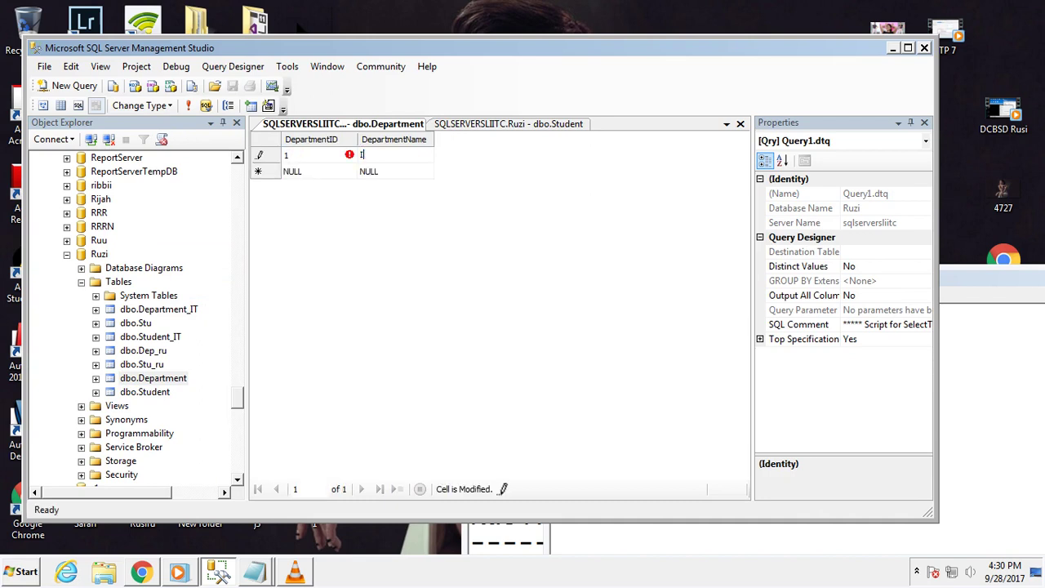
{"action": "key", "text": "Tab"}
{"action": "type", "text": "2"}
{"action": "key", "text": "Tab"}
{"action": "type", "text": "CS"}
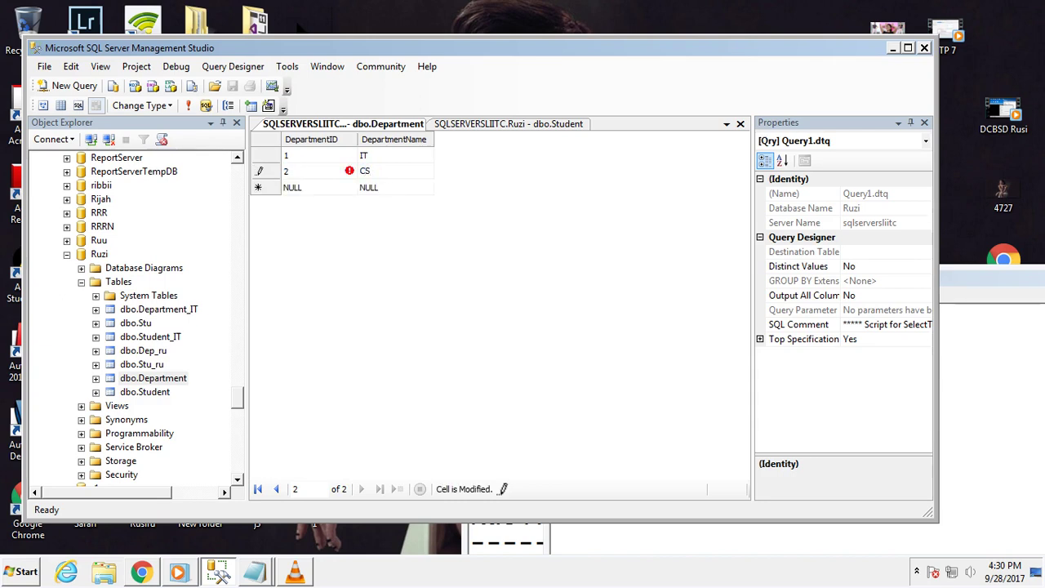
{"action": "key", "text": "Tab"}
{"action": "type", "text": "3"}
{"action": "key", "text": "Tab"}
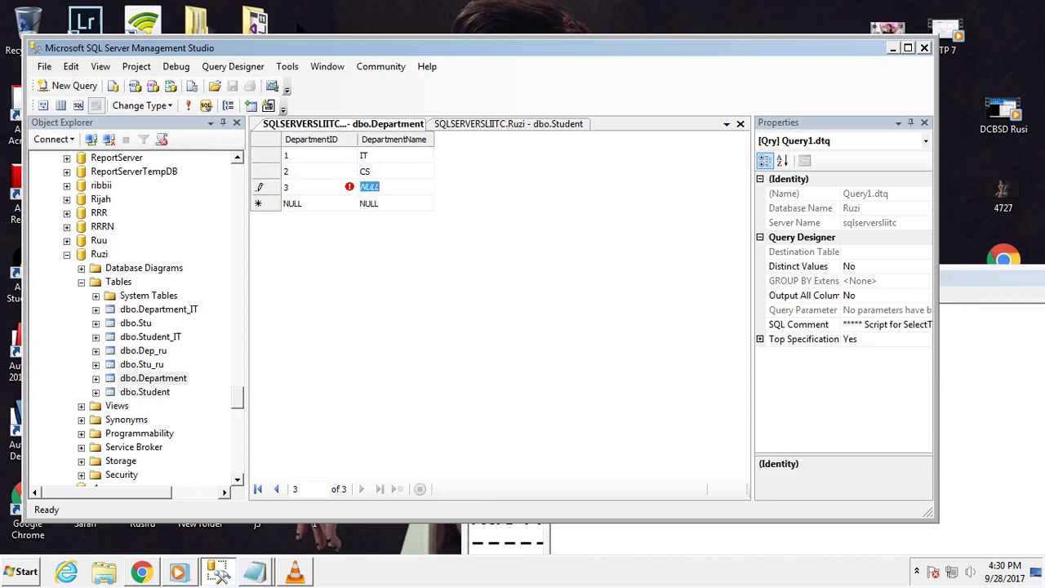
{"action": "type", "text": "MM"}
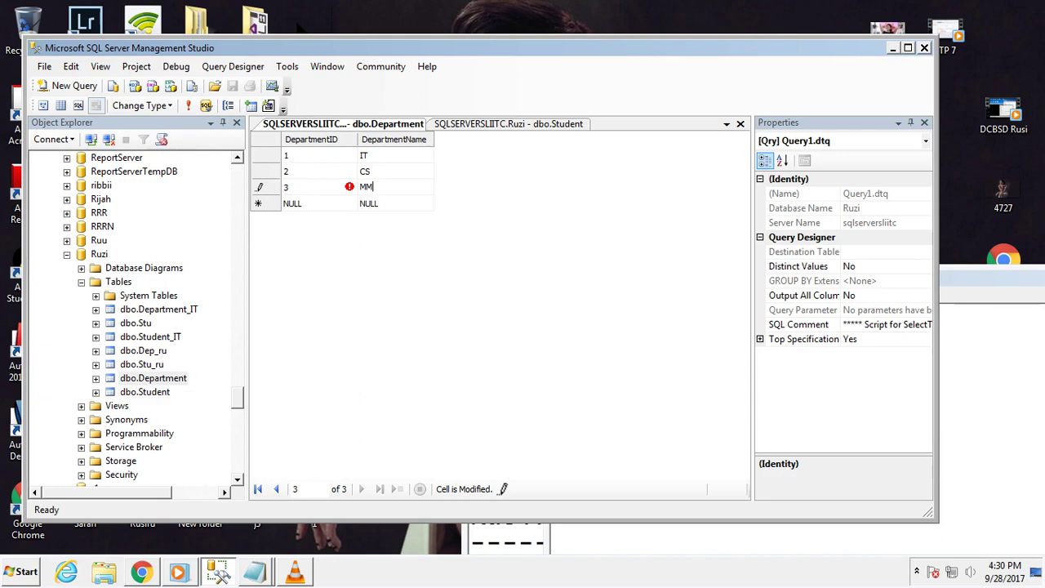
{"action": "left_click", "coordinate": [739, 124]}
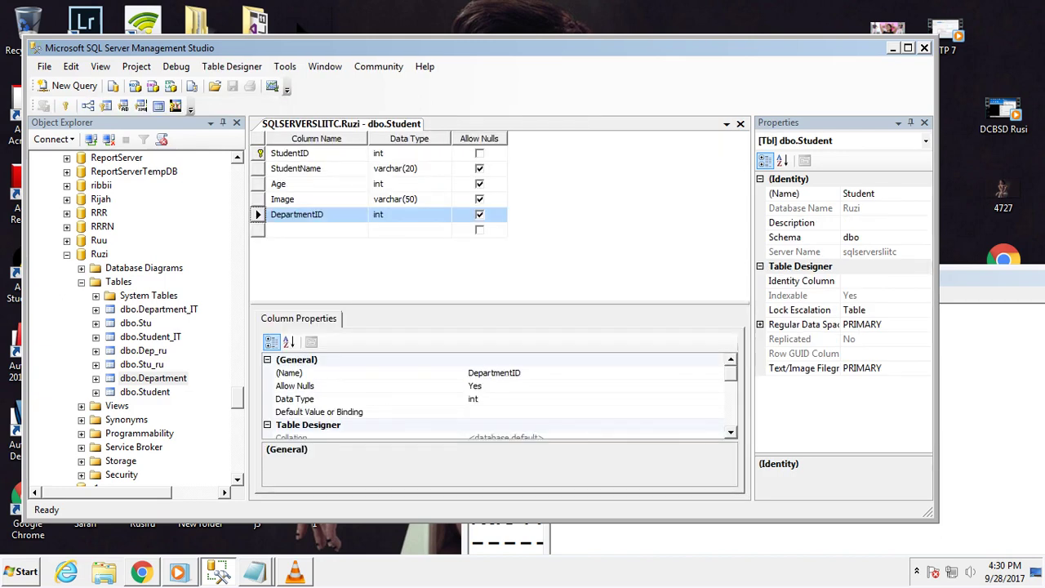
Open the Student table's top 200 rows for editing and enter StudentID 101 with the student's name, Age 23 and DepartmentID 1
{"action": "right_click", "coordinate": [145, 392]}
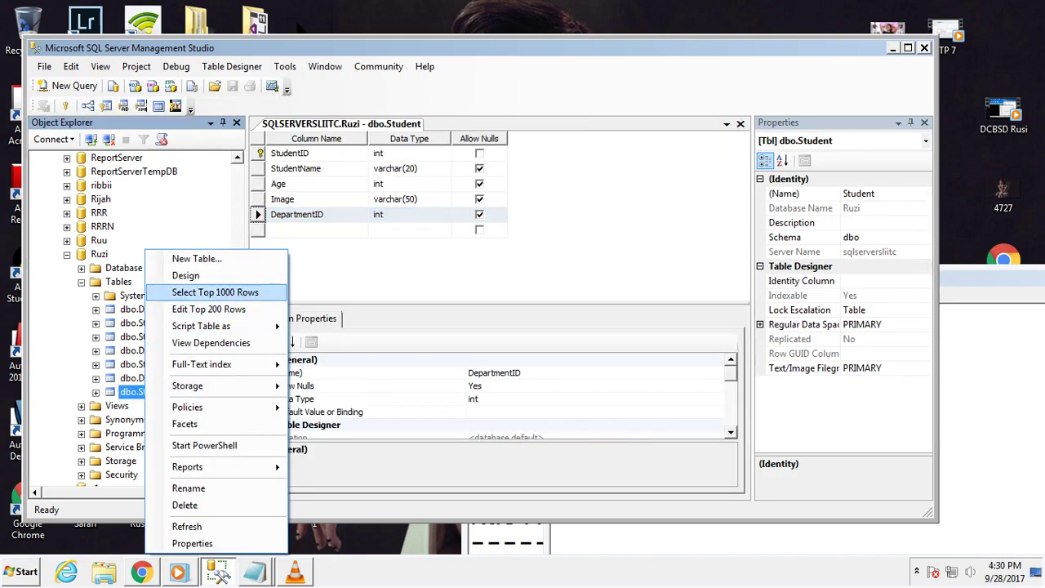
{"action": "left_click", "coordinate": [176, 308]}
{"action": "left_click", "coordinate": [304, 156]}
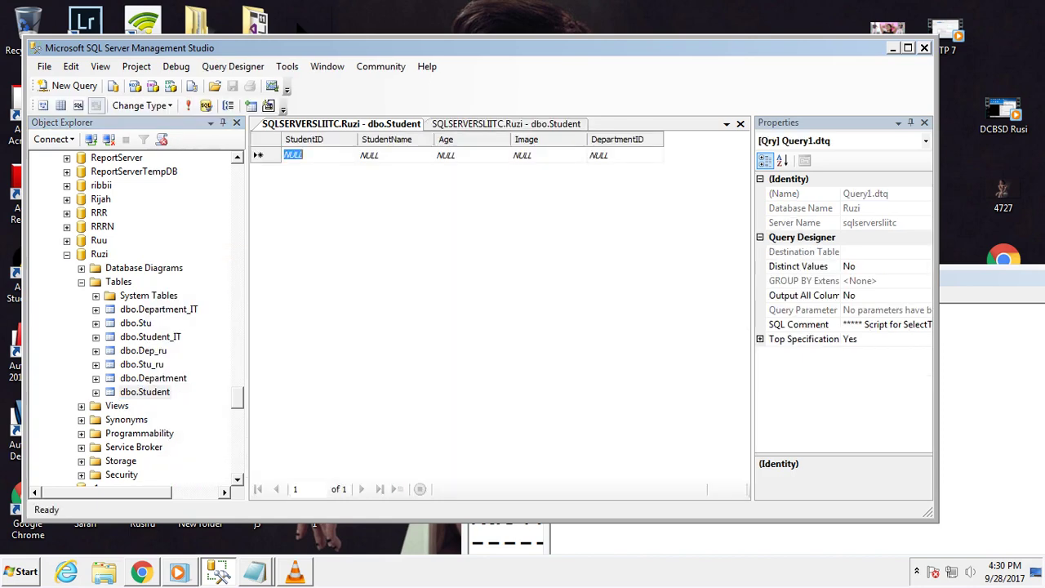
{"action": "type", "text": "101"}
{"action": "left_click", "coordinate": [370, 155]}
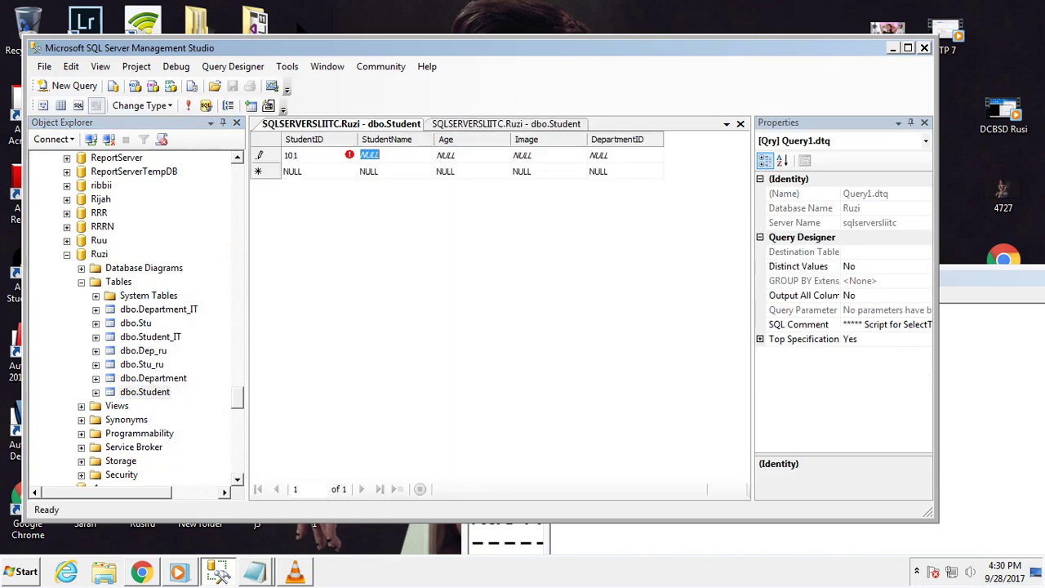
{"action": "type", "text": "Rusiru"}
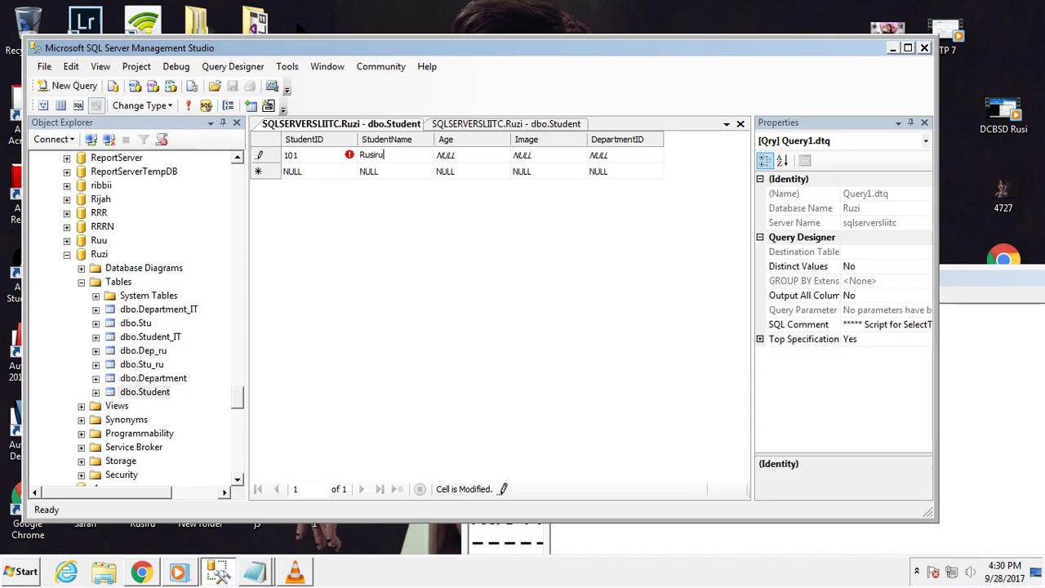
{"action": "left_click", "coordinate": [446, 155]}
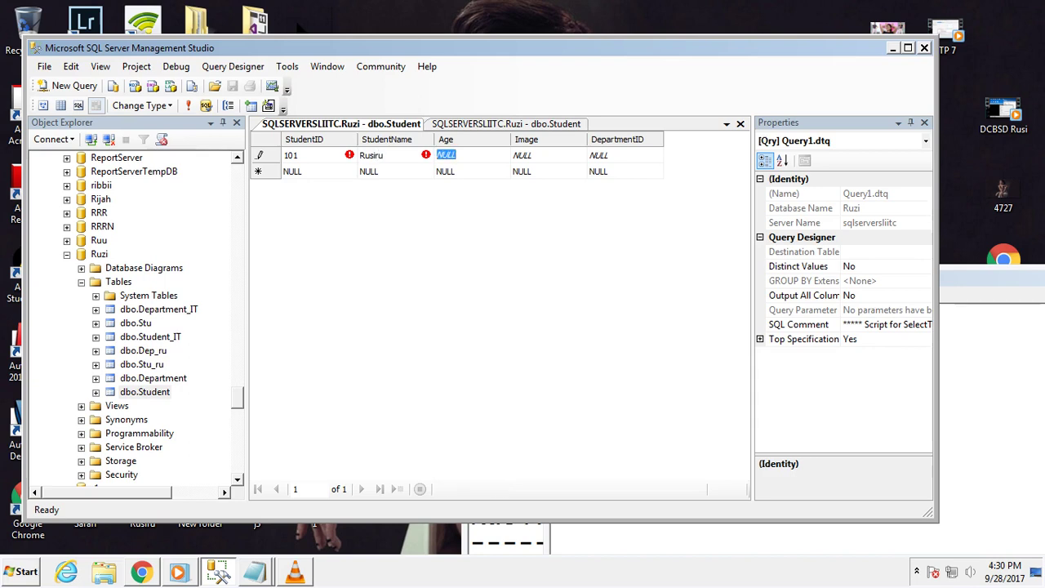
{"action": "type", "text": "23"}
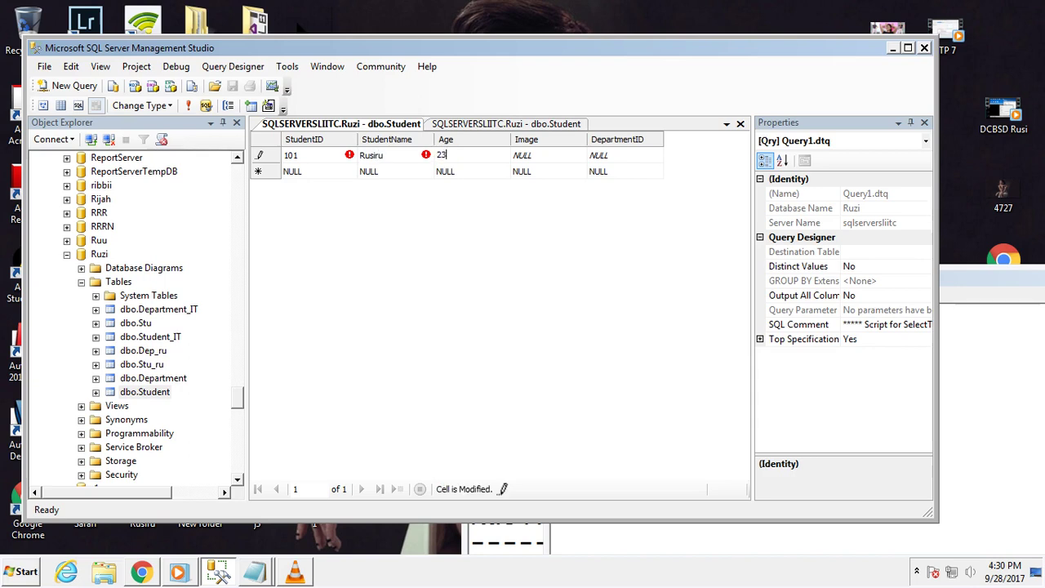
{"action": "left_click", "coordinate": [599, 155]}
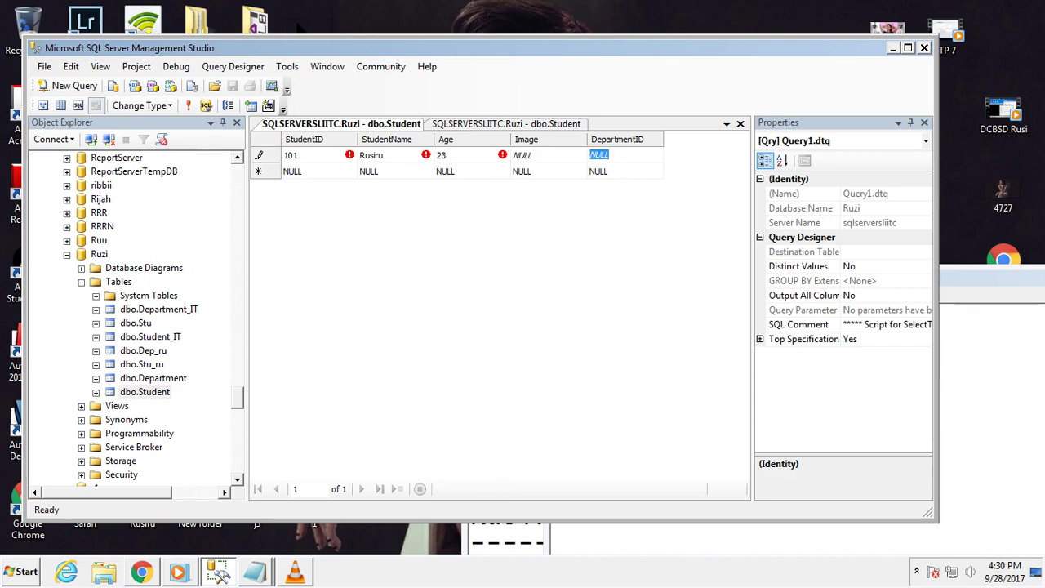
{"action": "type", "text": "1"}
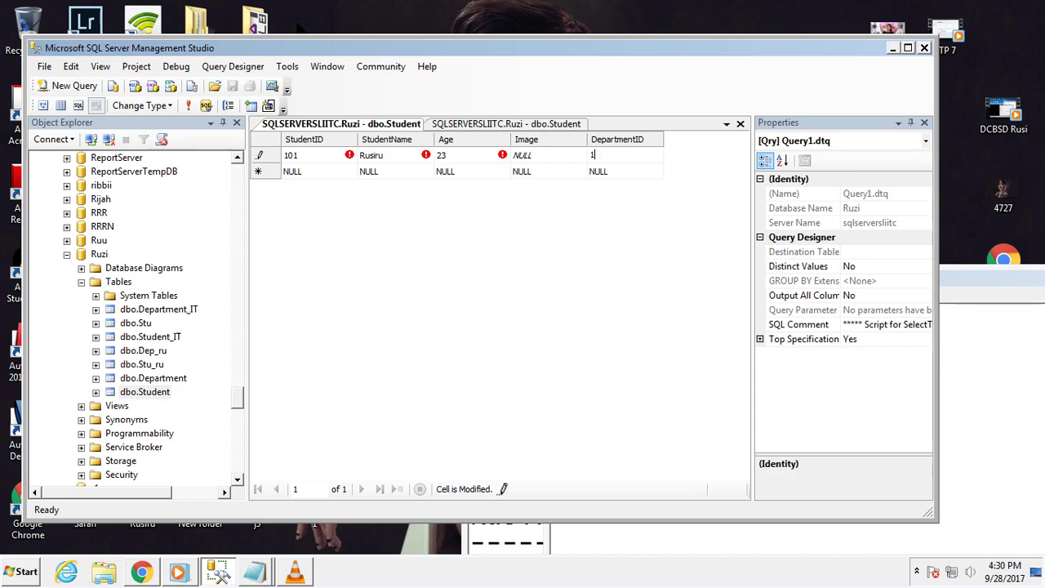
Add a second Student row with StudentID 102, the student's name, Age 32 and DepartmentID 1, and close the data grid
{"action": "left_click", "coordinate": [292, 171]}
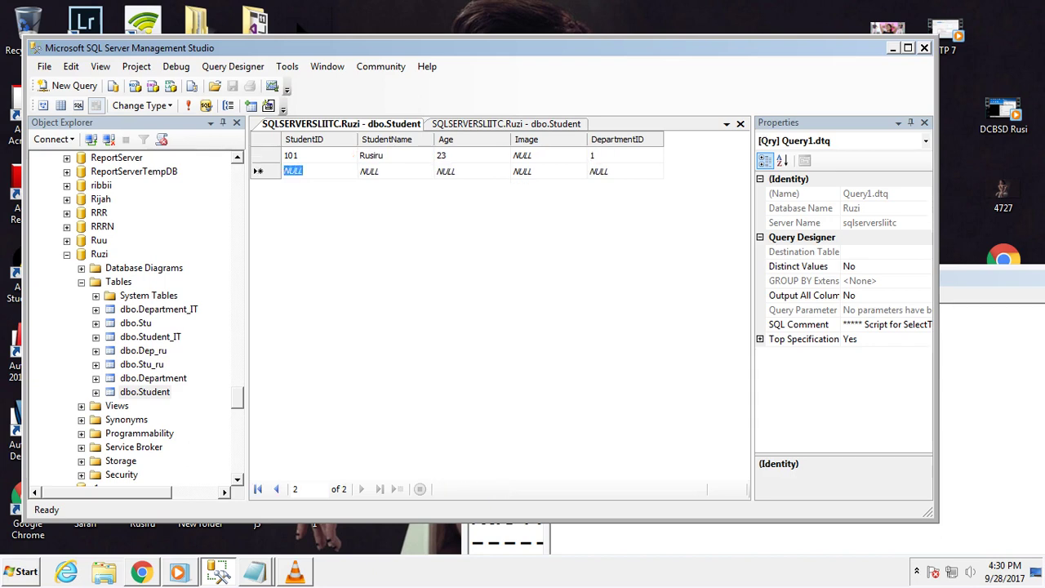
{"action": "type", "text": "102"}
{"action": "left_click", "coordinate": [370, 171]}
{"action": "type", "text": "Javc"}
{"action": "key", "text": "BackSpace"}
{"action": "key", "text": "BackSpace"}
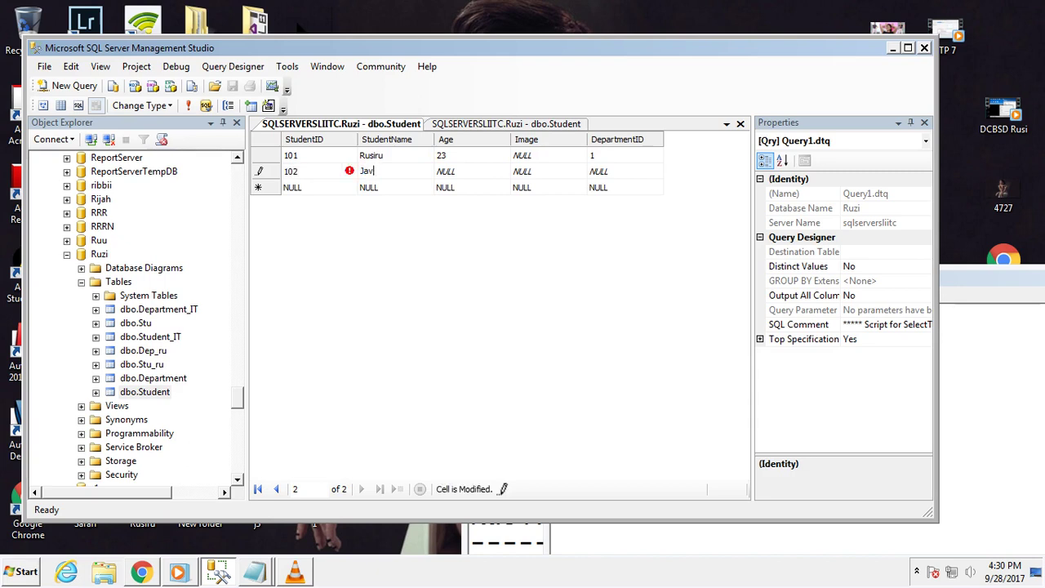
{"action": "type", "text": "ckie"}
{"action": "key", "text": "Tab"}
{"action": "type", "text": "32"}
{"action": "key", "text": "Tab"}
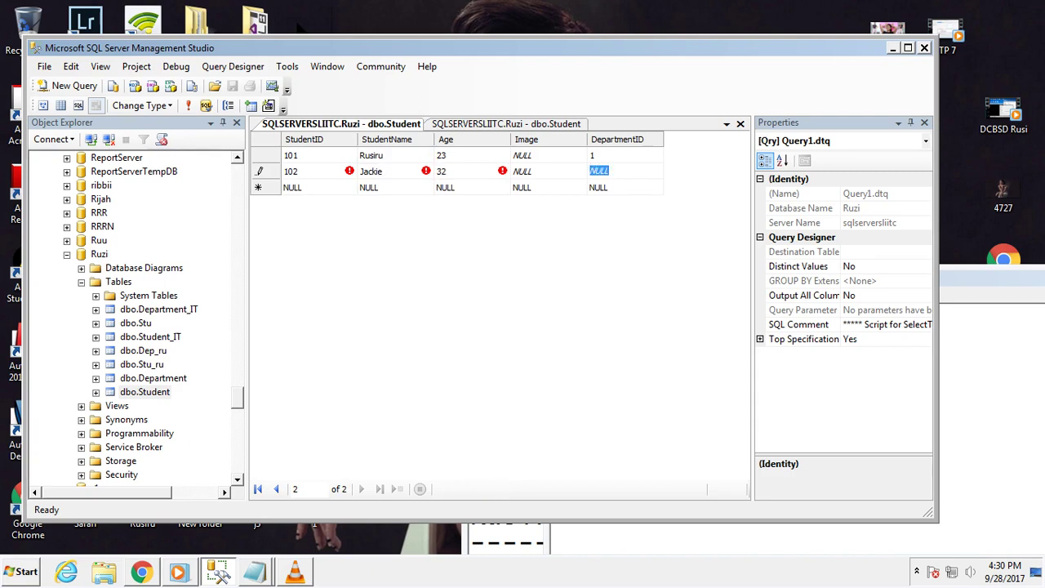
{"action": "key", "text": "BackSpace"}
{"action": "left_click", "coordinate": [740, 124]}
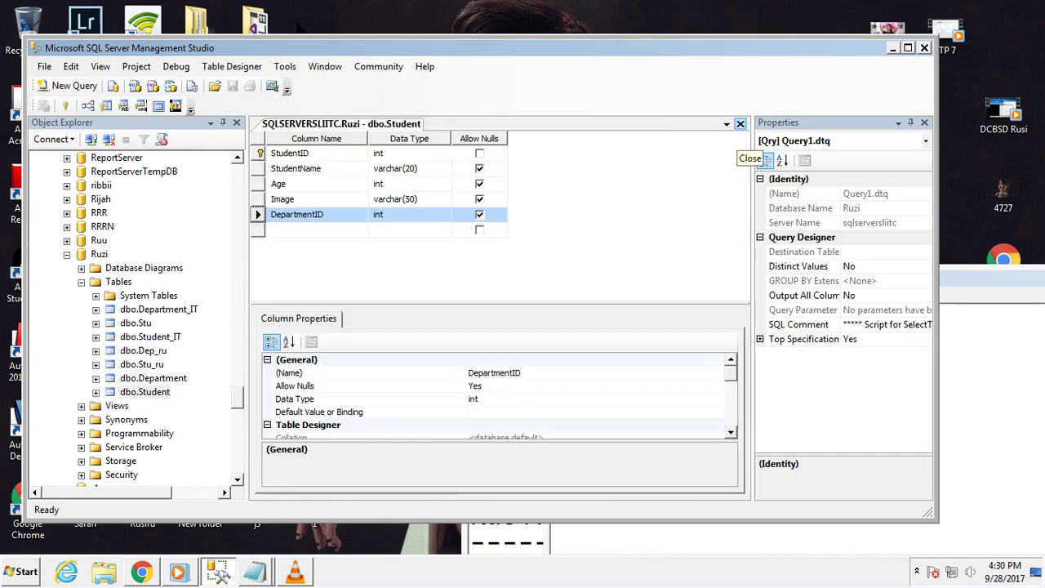
Query the top 1000 rows of the Student table and of the Department table to check their stored data
{"action": "right_click", "coordinate": [150, 392]}
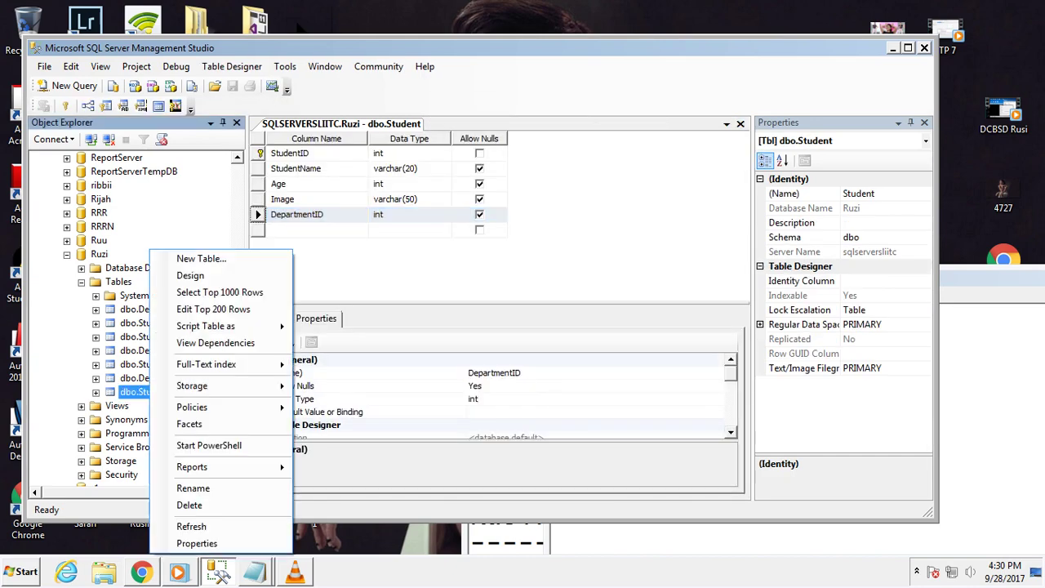
{"action": "left_click", "coordinate": [204, 292]}
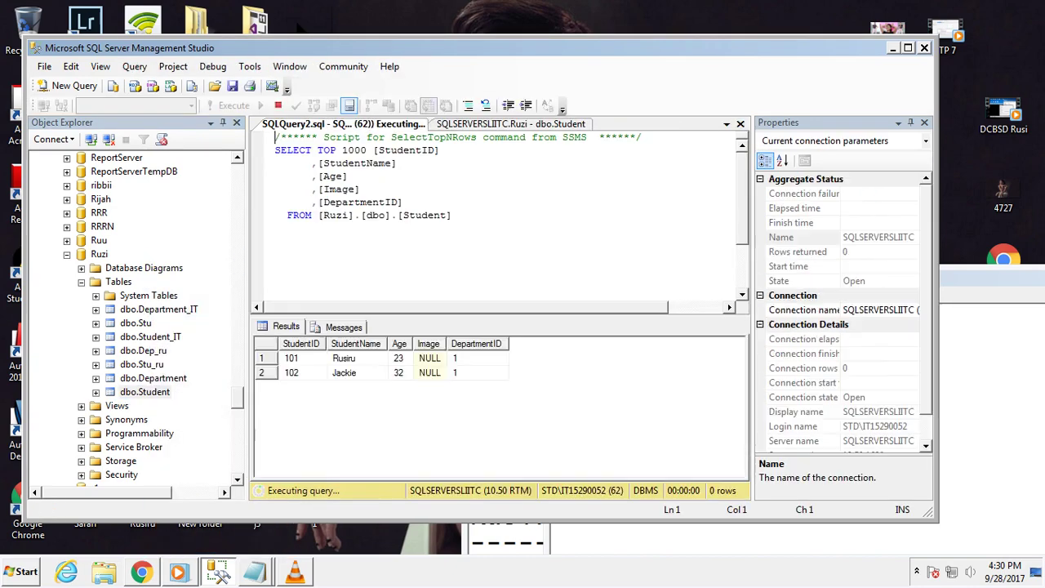
{"action": "right_click", "coordinate": [148, 378]}
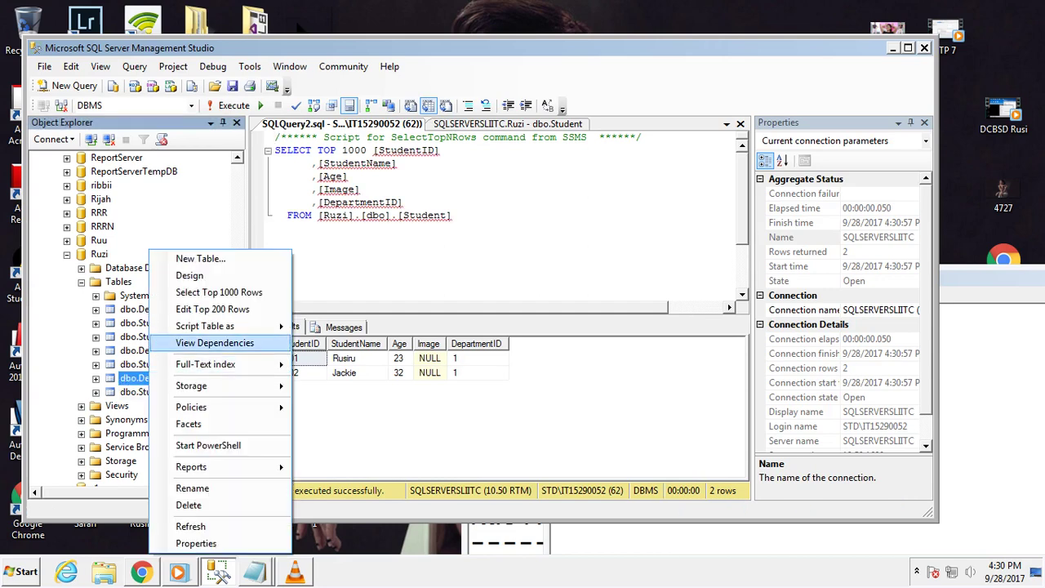
{"action": "left_click", "coordinate": [204, 291]}
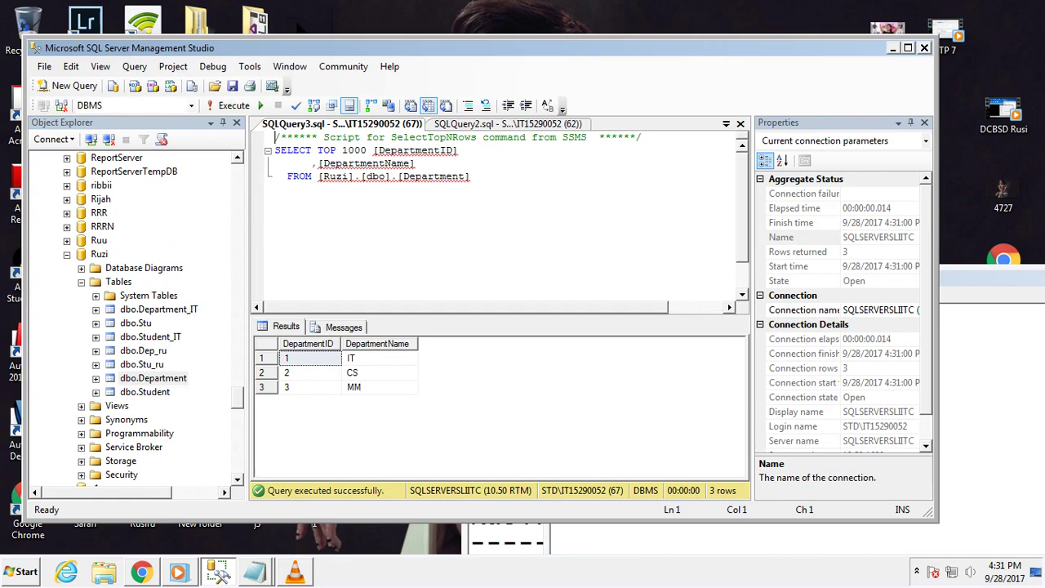
Switch to Notepad and delete the note "Add details"
{"action": "key", "text": "alt+Tab"}
{"action": "key", "text": "shift+Left"}
{"action": "key", "text": "shift+Left"}
{"action": "key", "text": "shift+Left"}
{"action": "key", "text": "shift+Left"}
{"action": "key", "text": "shift+Left"}
{"action": "key", "text": "shift+Left"}
{"action": "key", "text": "shift+Left"}
{"action": "key", "text": "shift+Left"}
{"action": "key", "text": "shift+Left"}
{"action": "key", "text": "shift+Left"}
{"action": "key", "text": "shift+Left"}
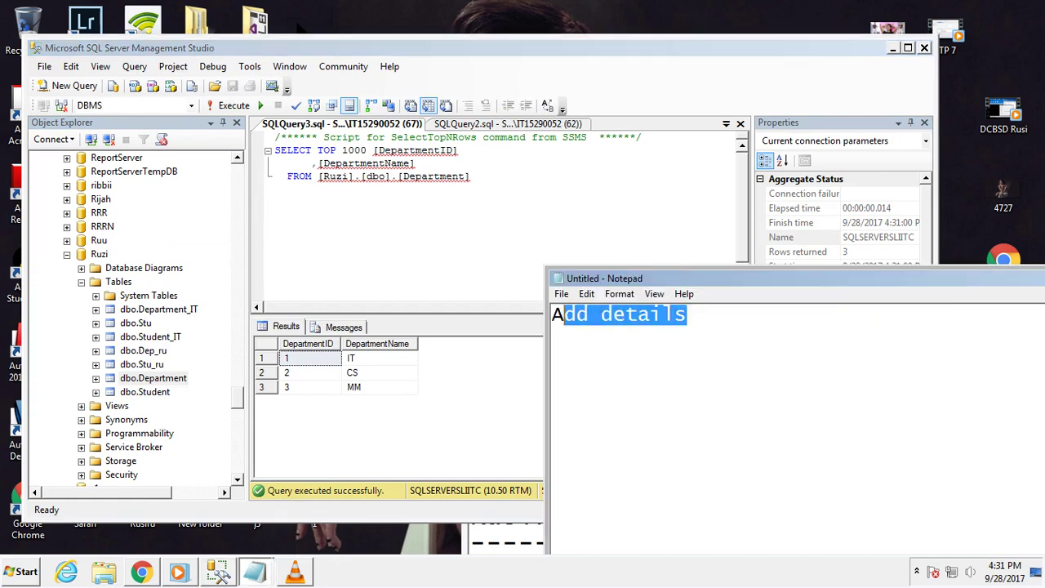
{"action": "key", "text": "BackSpace"}
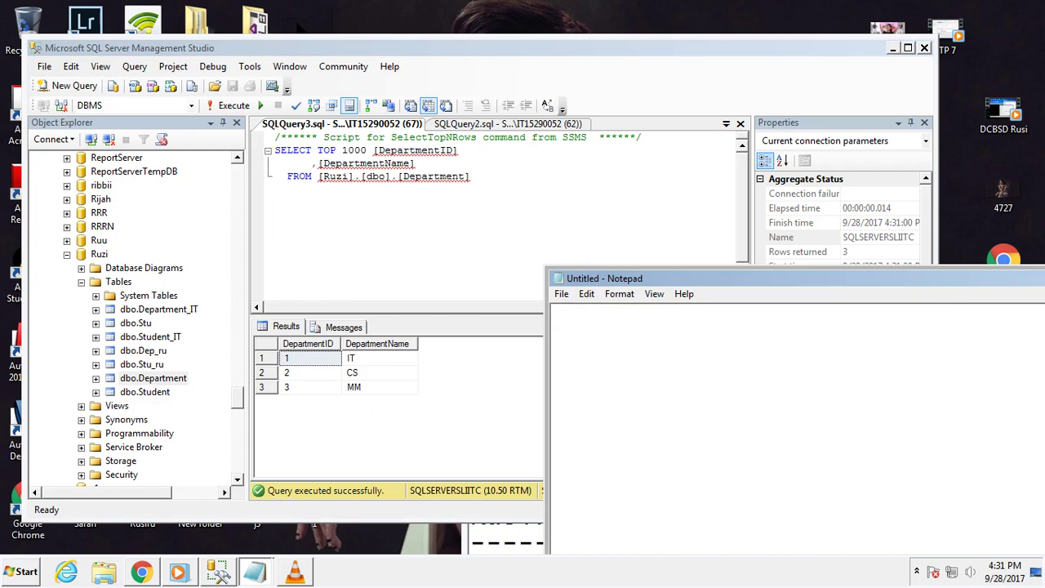
Bring up the other Notepad window with the Twitter and YouTube notes, and switch to VLC
{"action": "key", "text": "alt+Tab"}
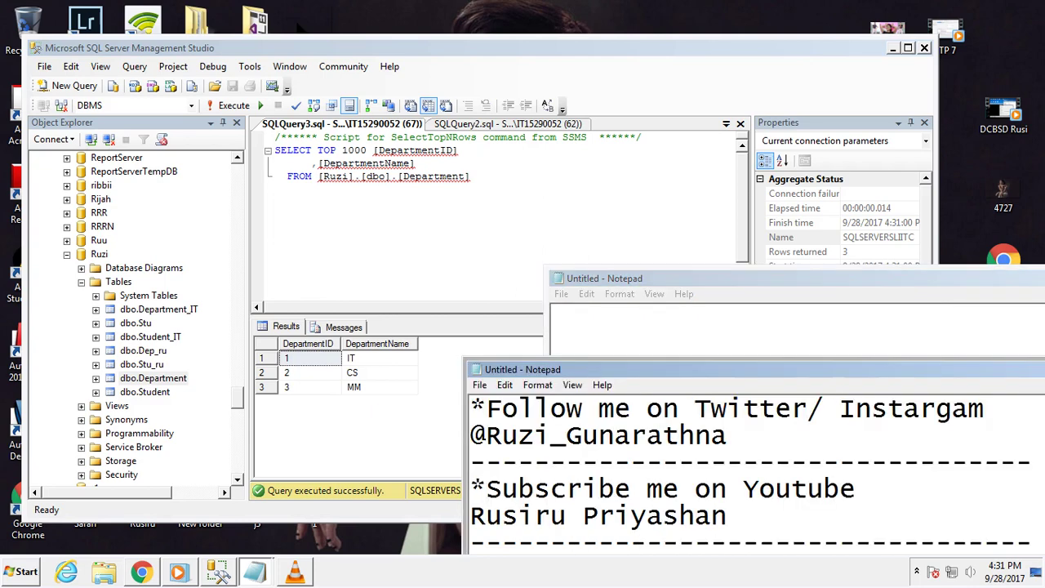
{"action": "key", "text": "alt+Tab"}
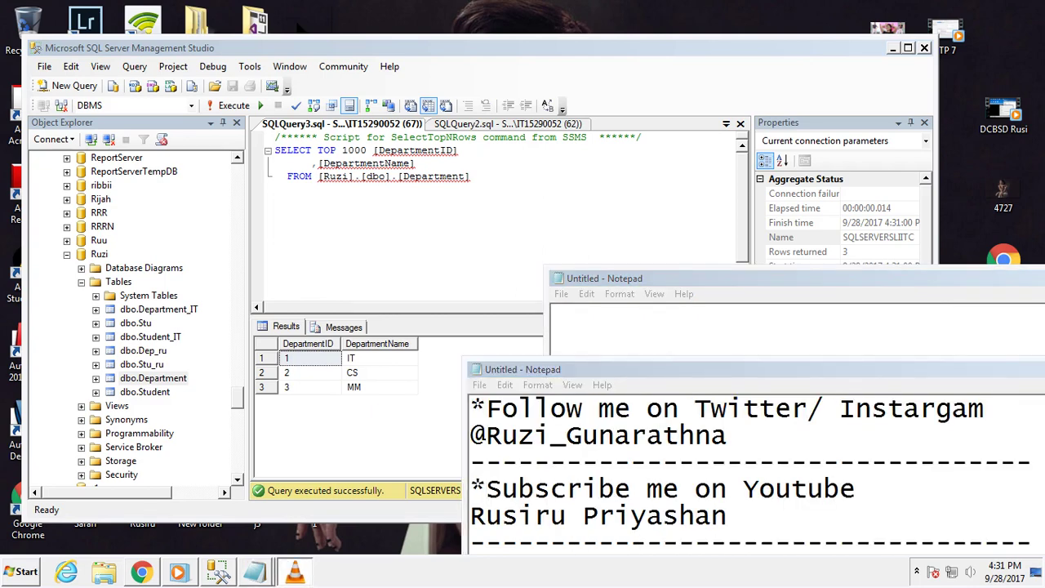